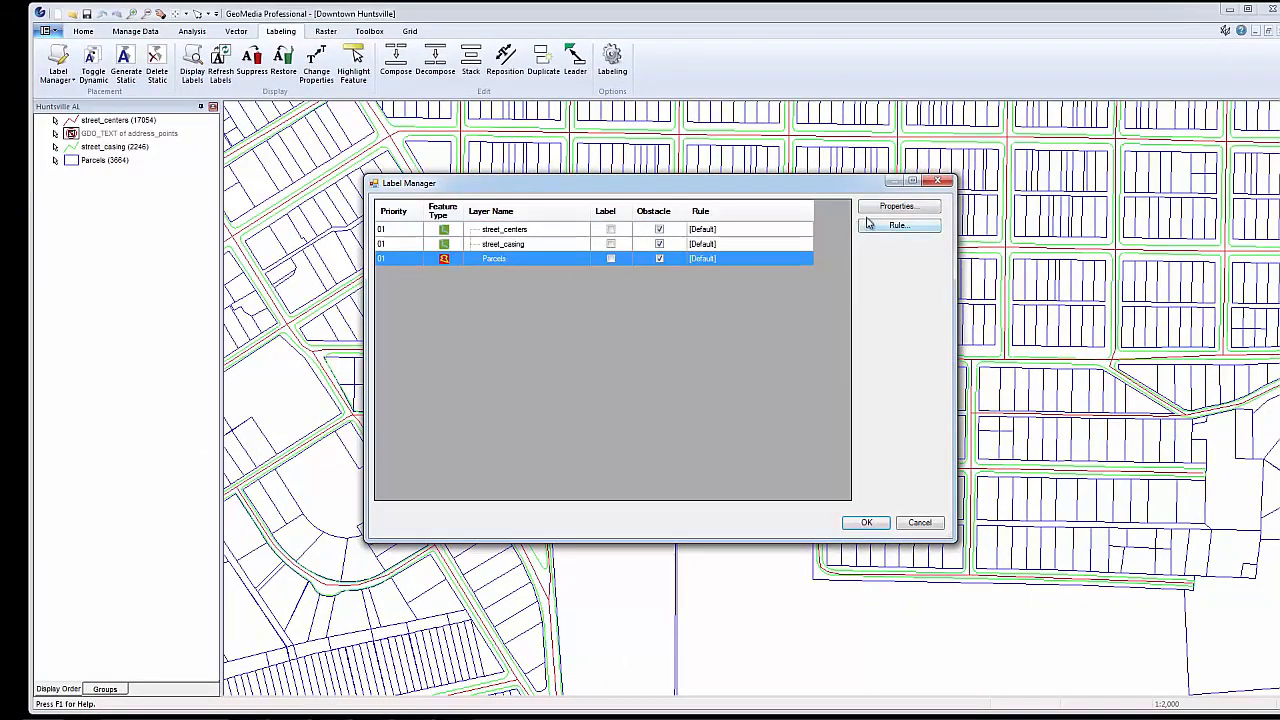
Set the Parcels label text to parcel_num with a font size of 5.644 mm
left_click(882, 211)
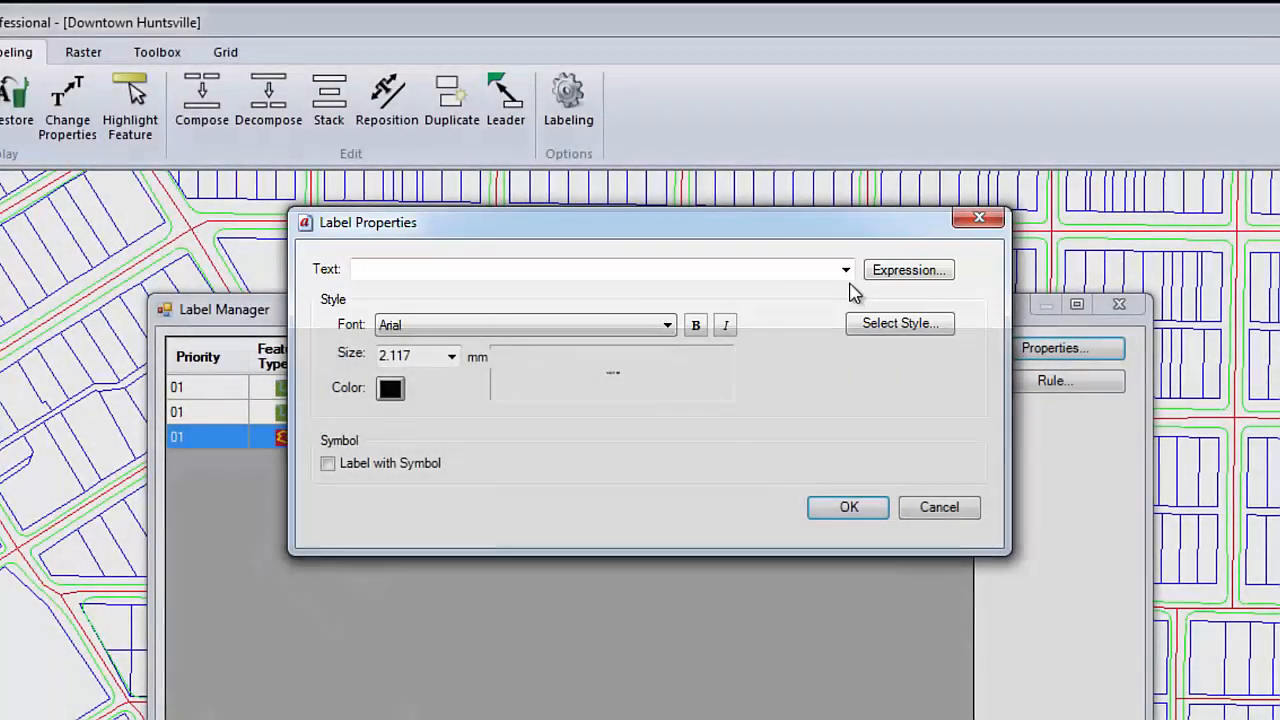
left_click(846, 270)
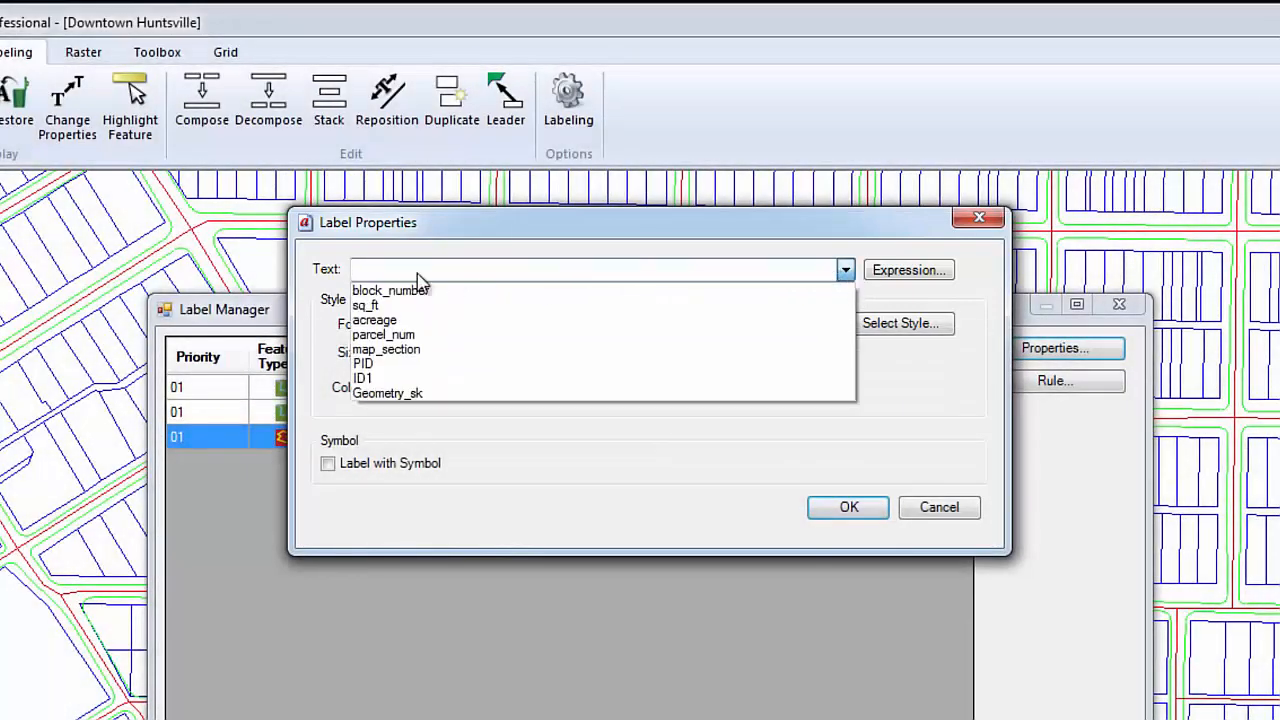
left_click(388, 335)
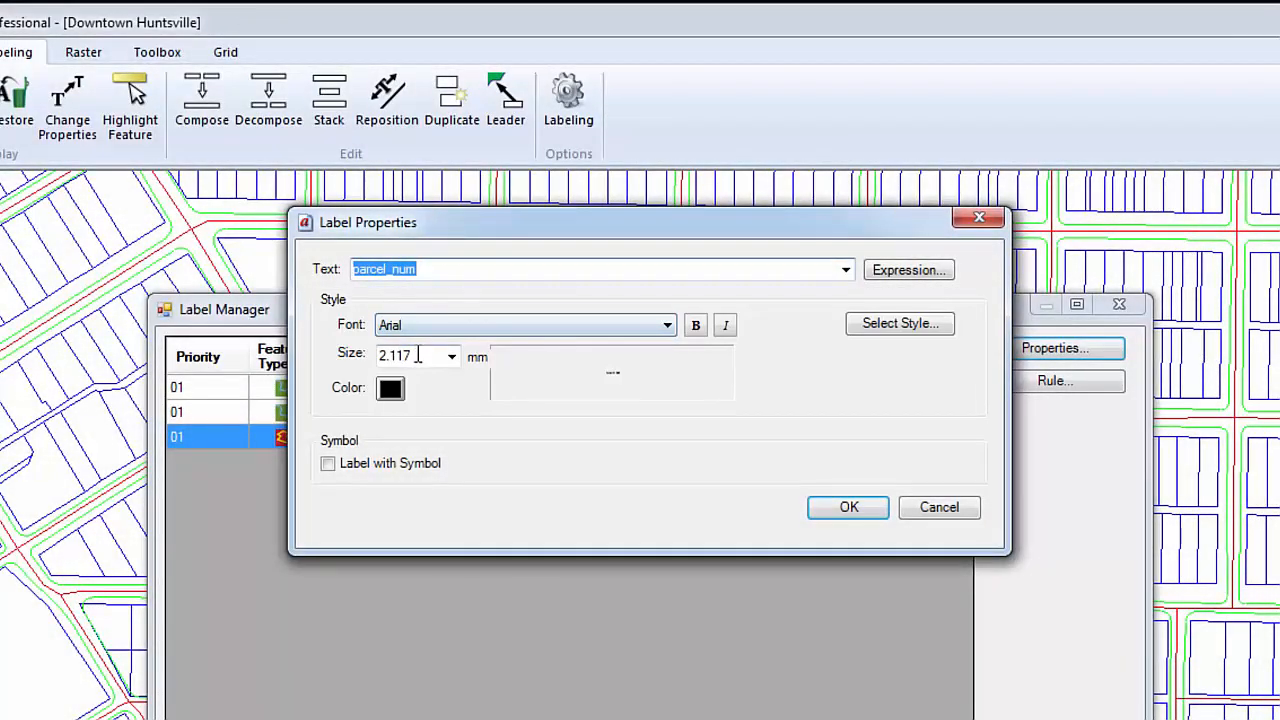
left_click(455, 360)
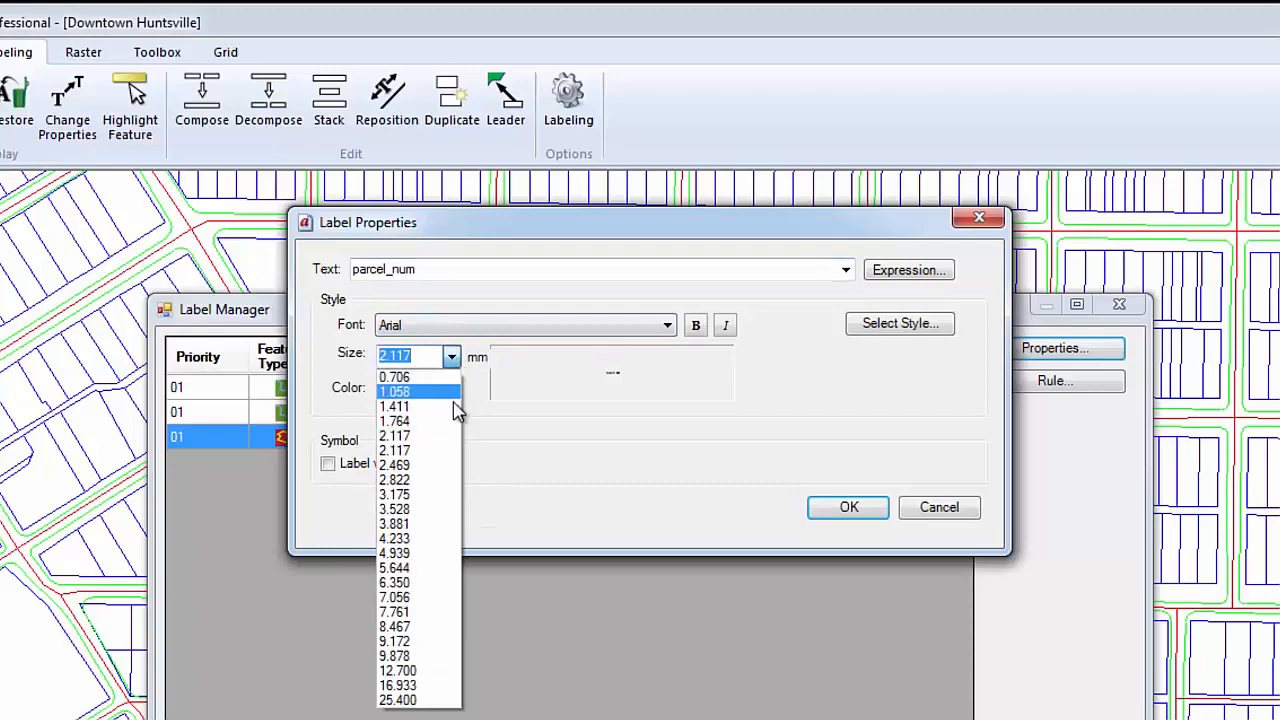
left_click(404, 568)
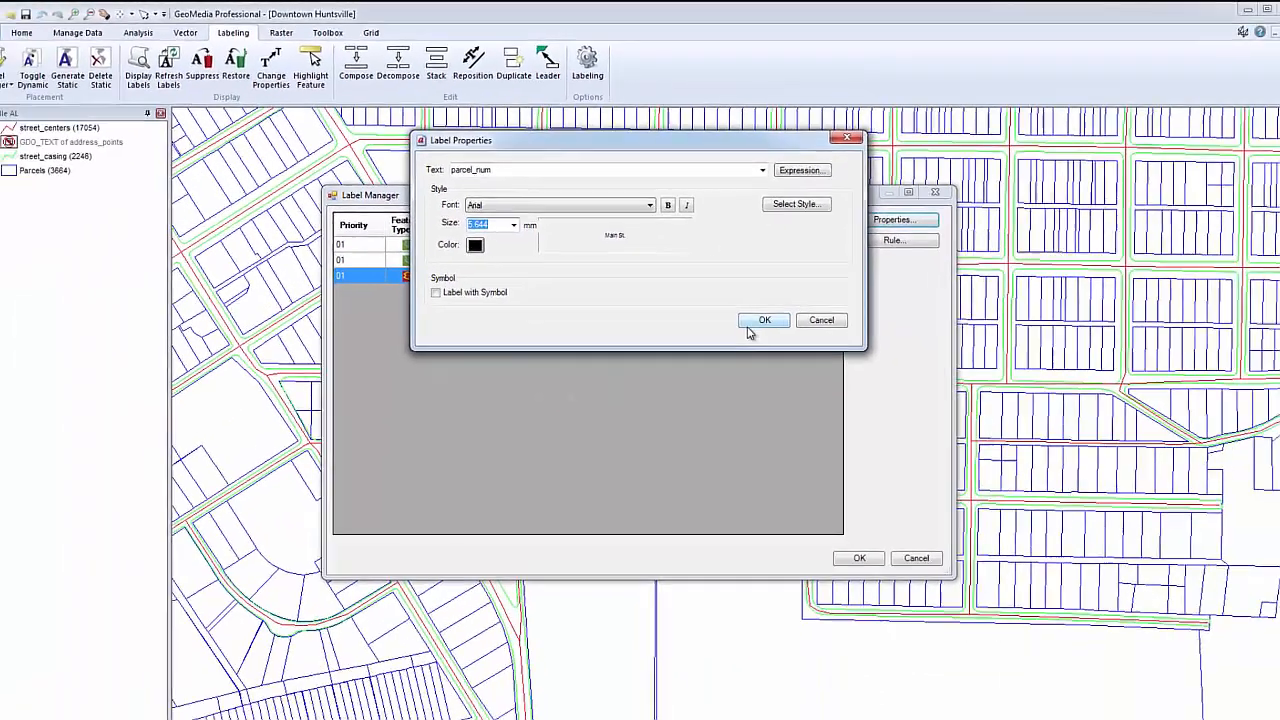
left_click(758, 324)
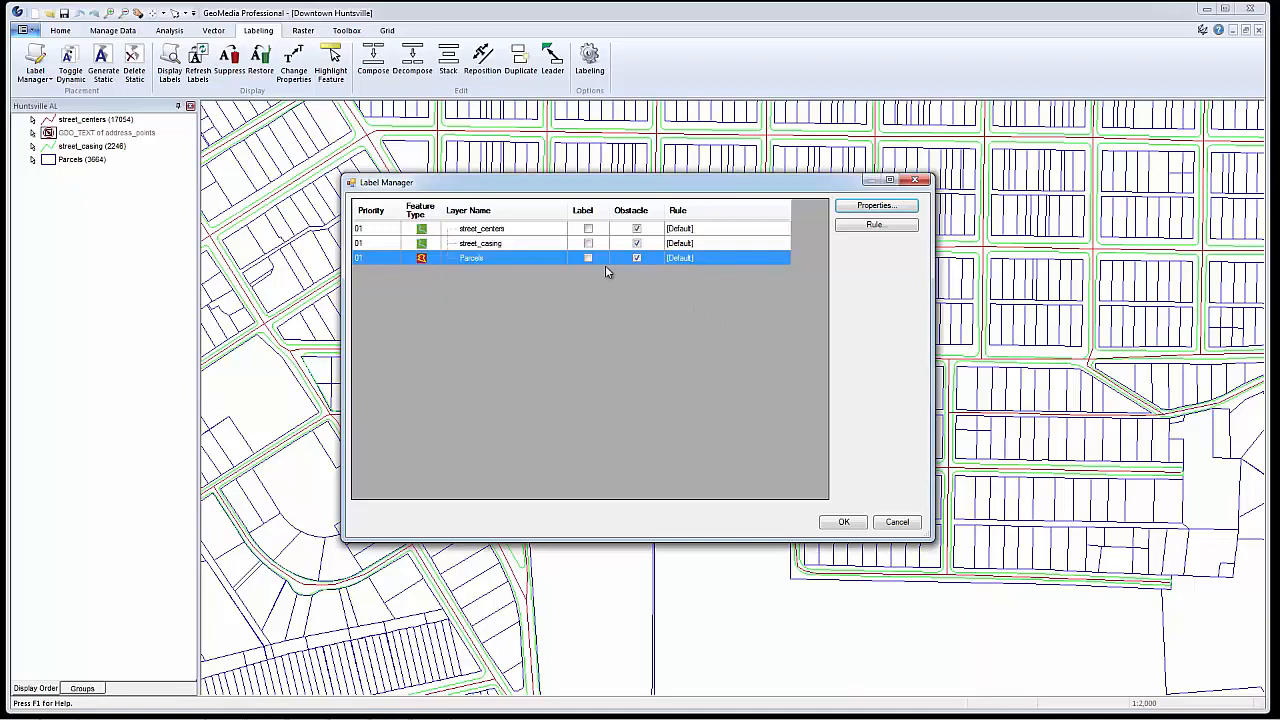
Enable labeling for the Parcels layer and turn on dynamic labels in the map
left_click(589, 257)
left_click(843, 521)
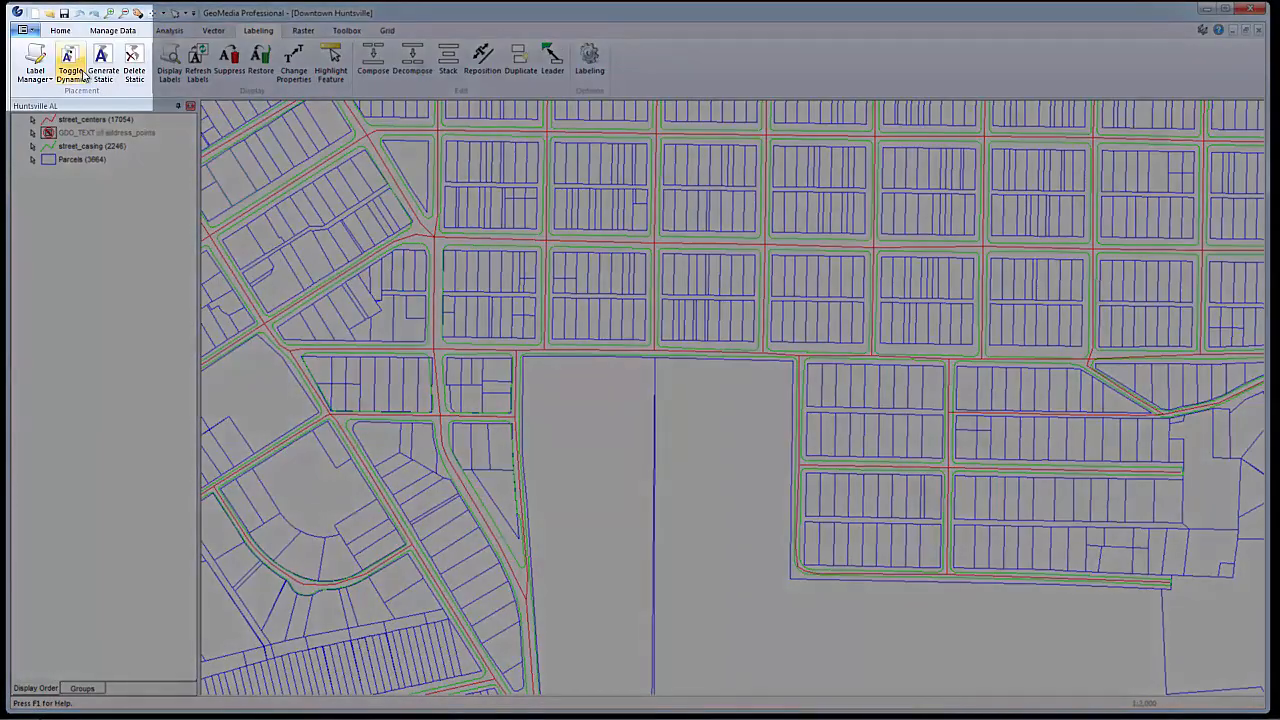
left_click(73, 68)
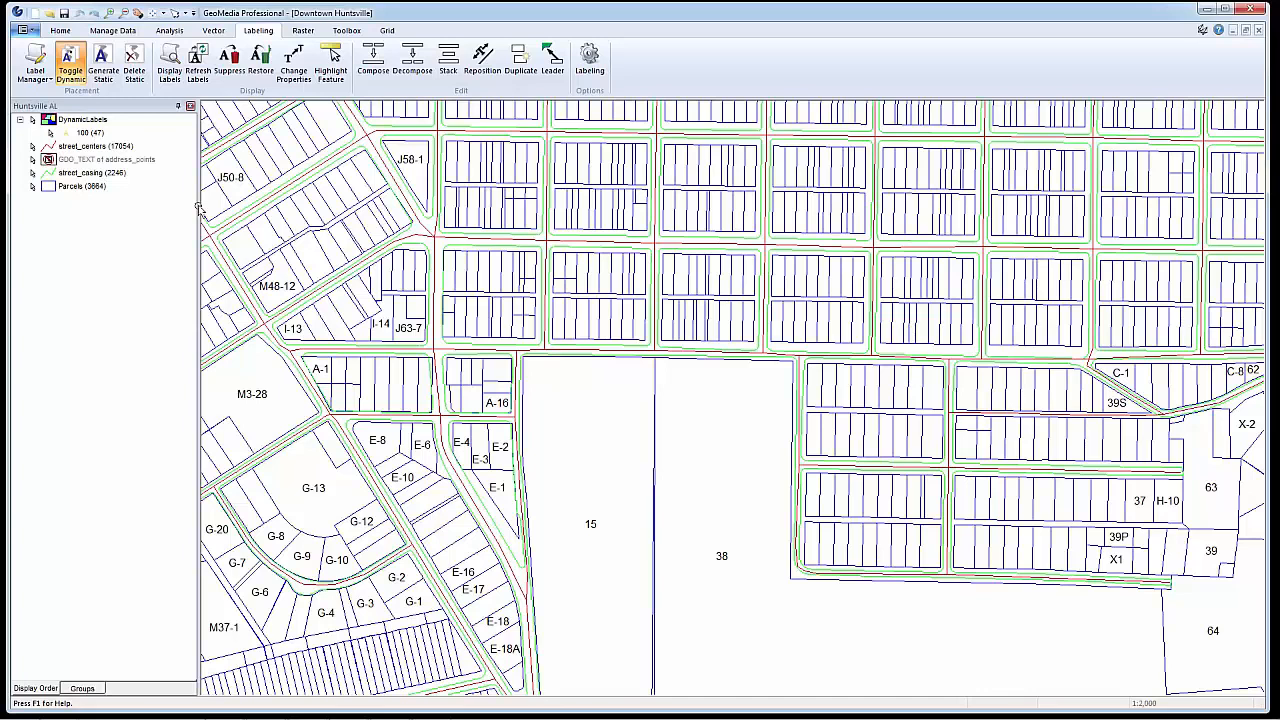
In a new placement rule for Parcels, replace horizontal placement with Place at Dominant Angle
left_click(80, 186)
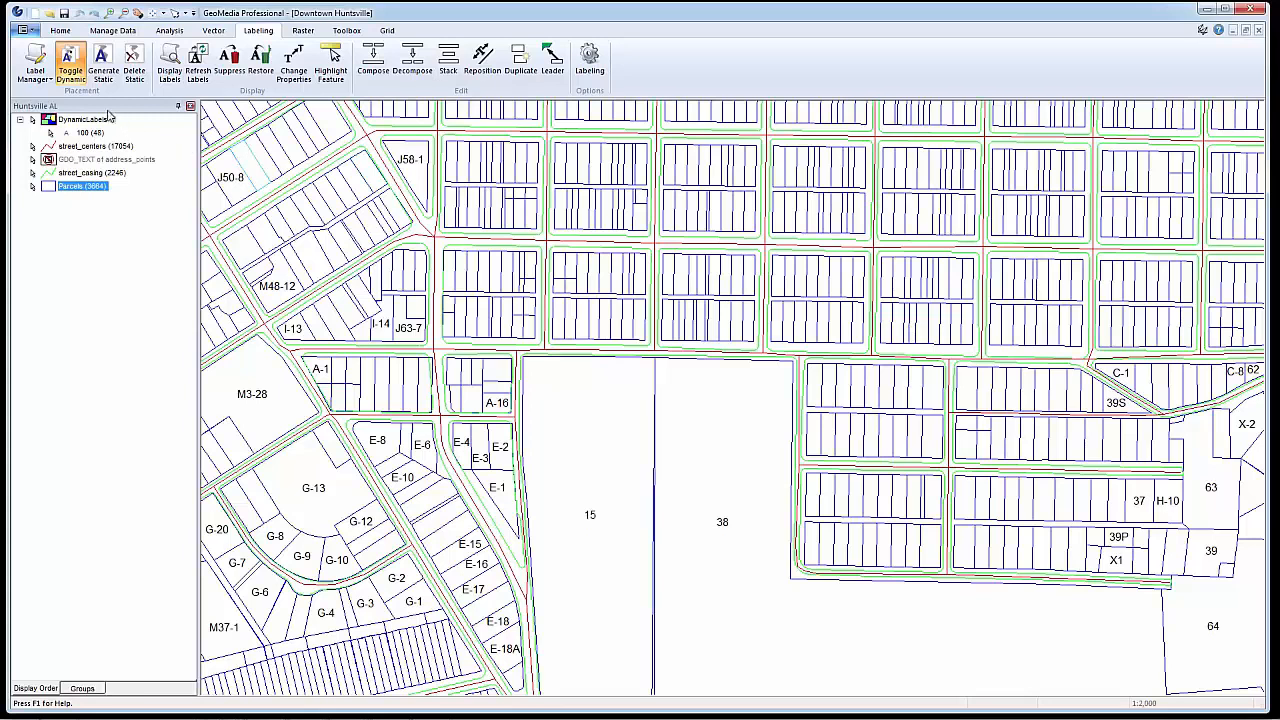
left_click(36, 60)
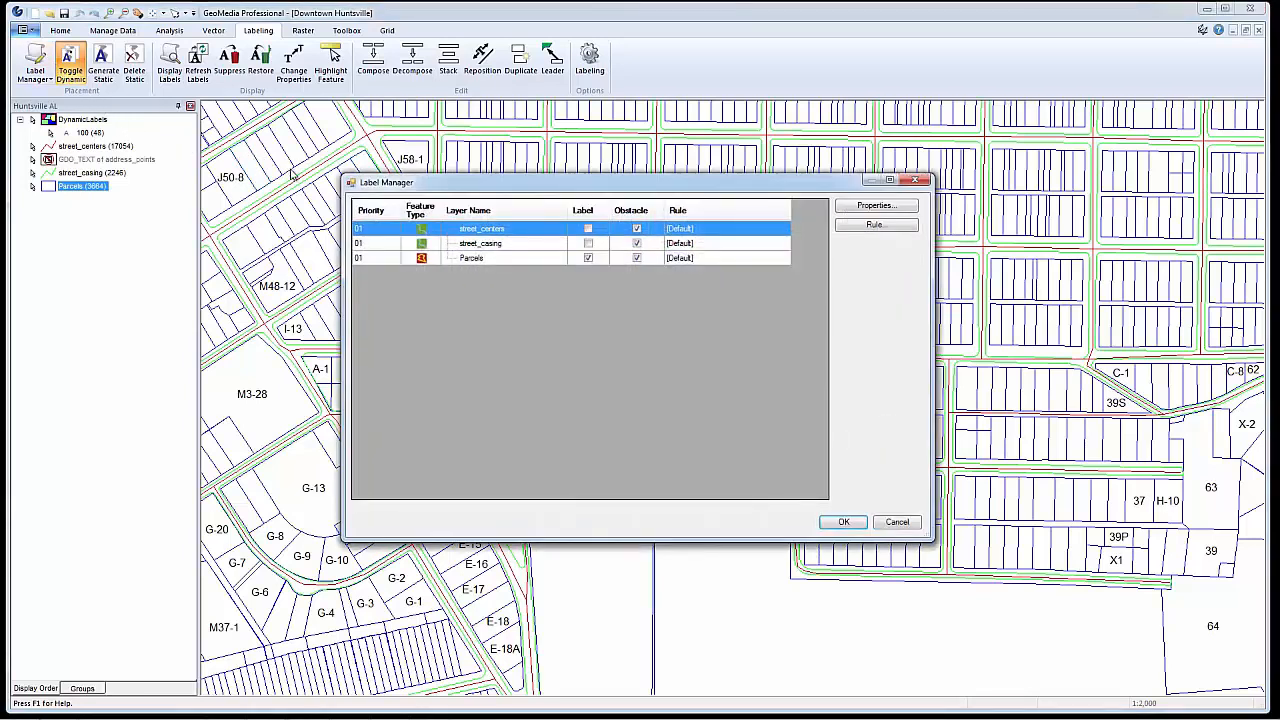
left_click(612, 260)
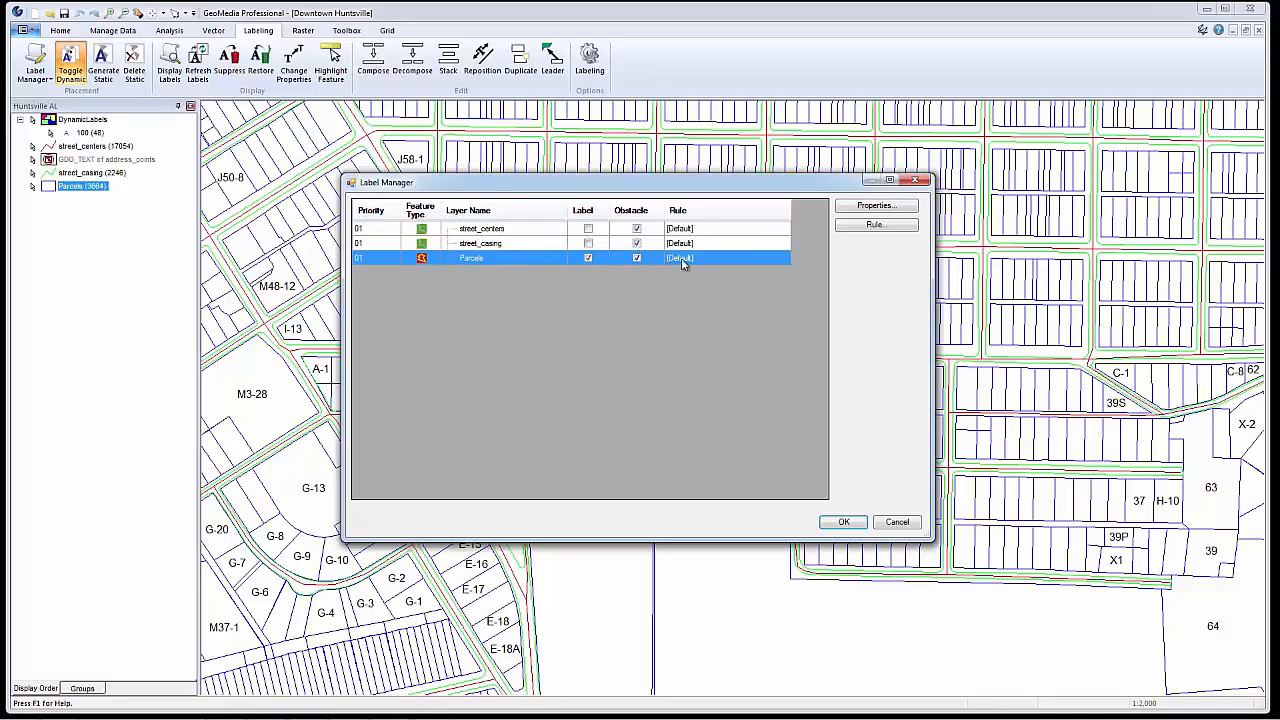
left_click(860, 225)
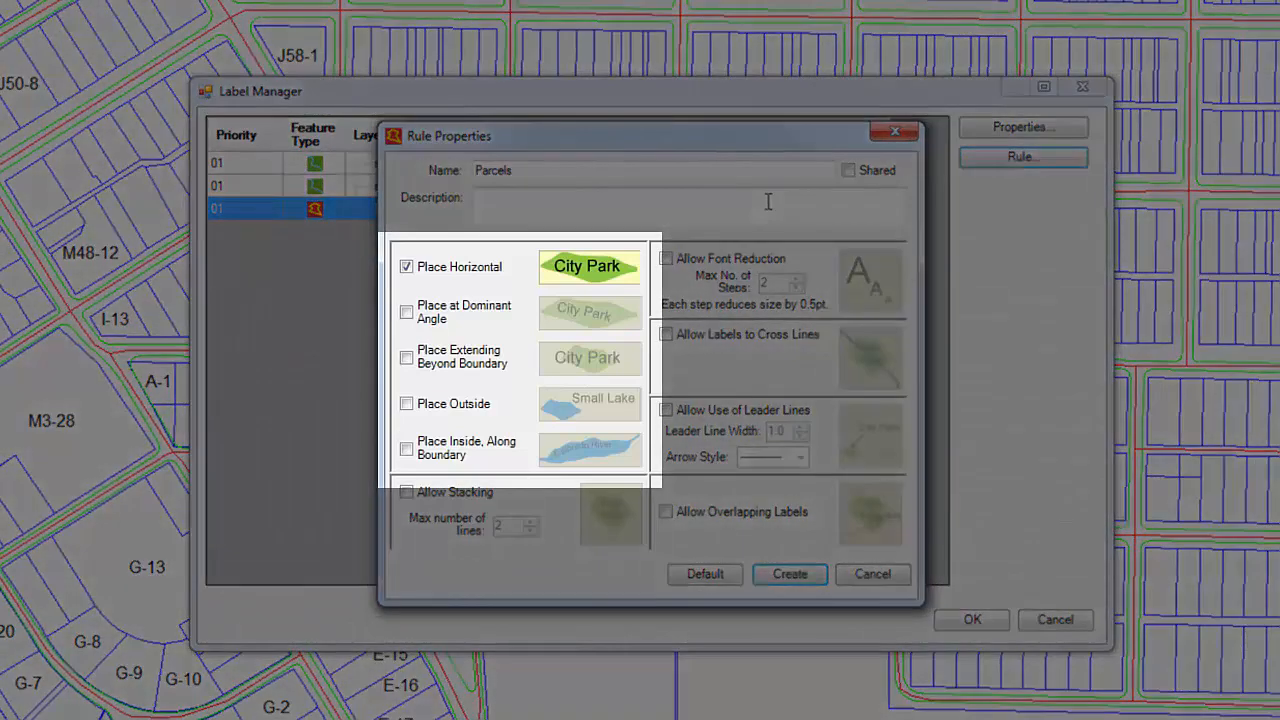
left_click(406, 266)
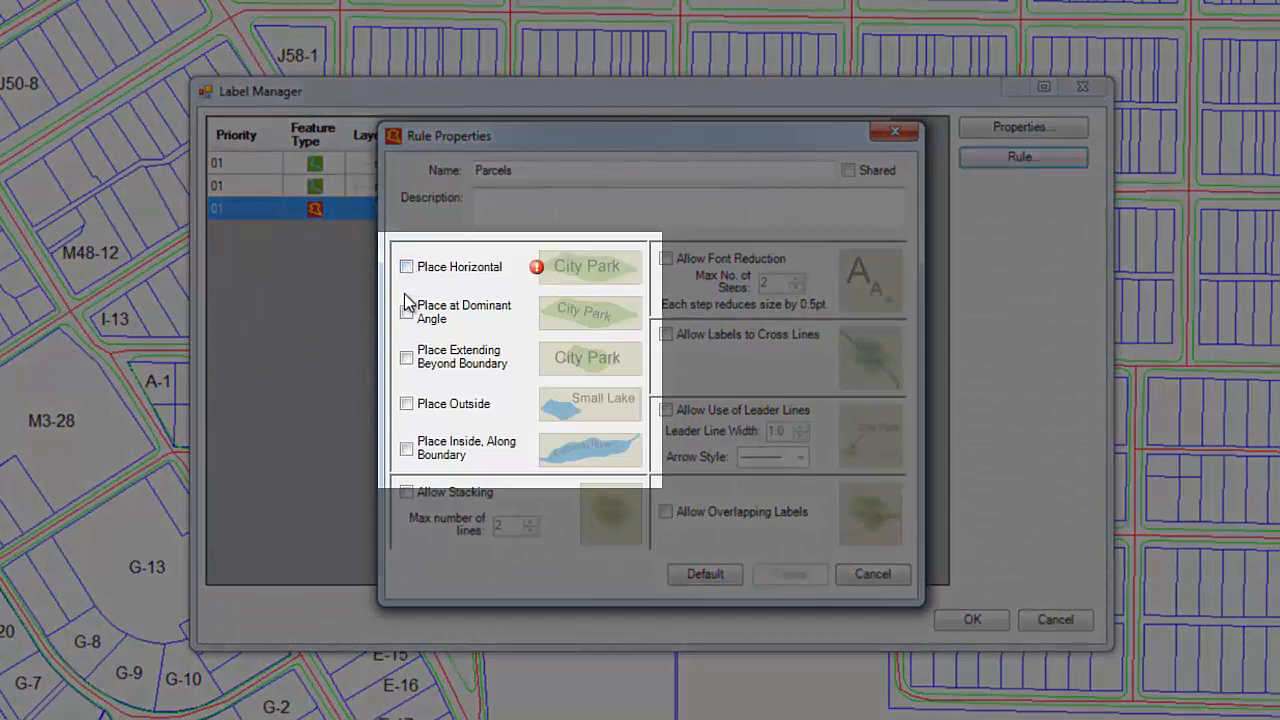
left_click(406, 312)
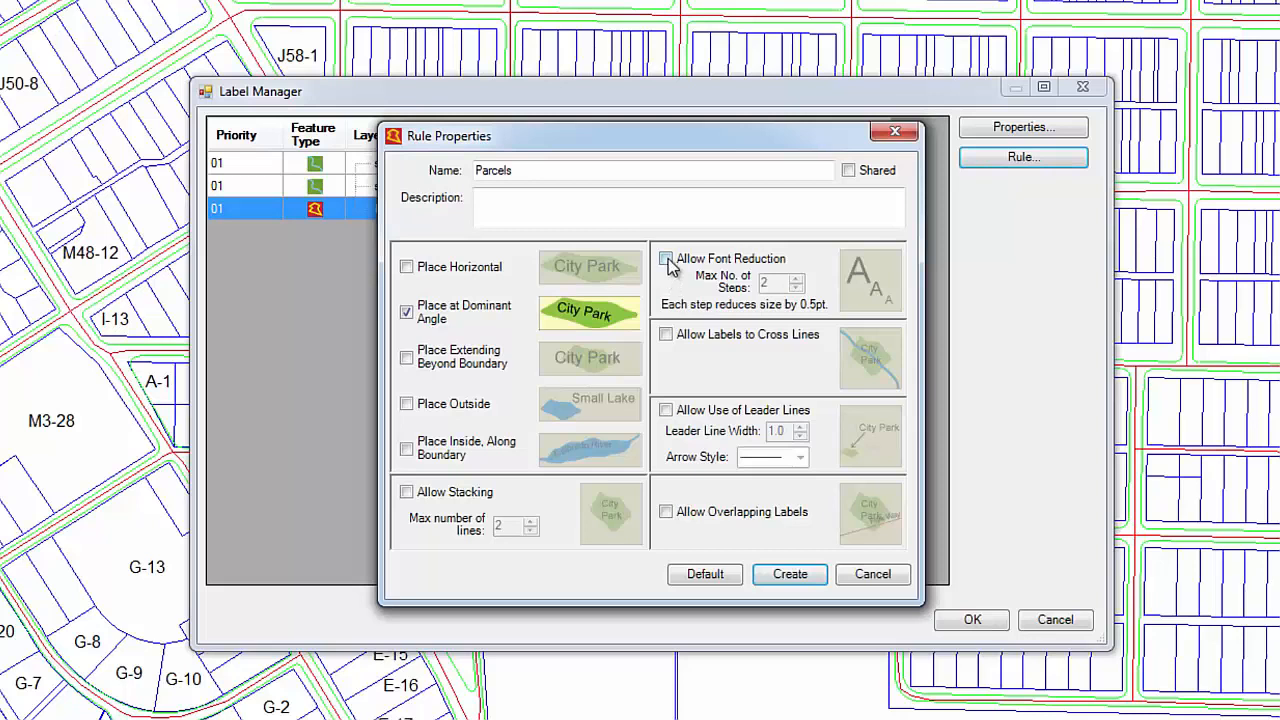
Allow font reduction with at most 3 steps and leader lines in the Parcels rule, create it and apply it to the labels
left_click(666, 259)
left_click_drag(771, 283, 759, 286)
type("3")
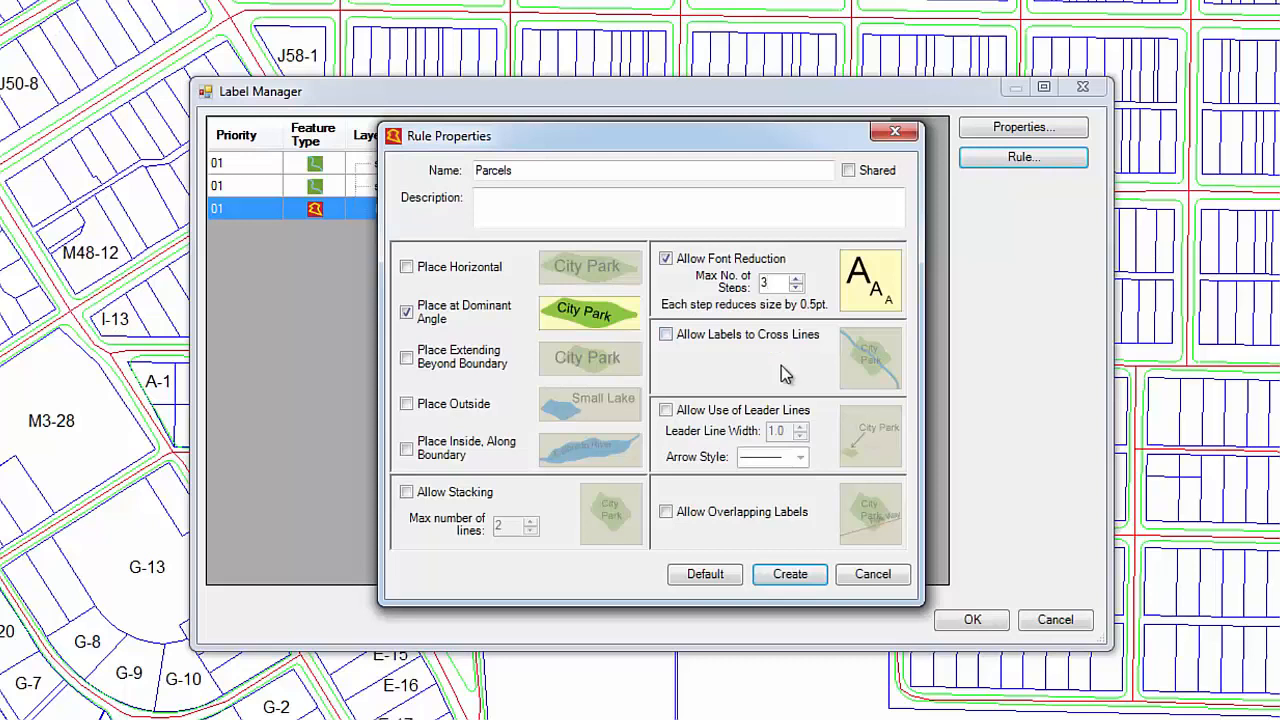
left_click(667, 412)
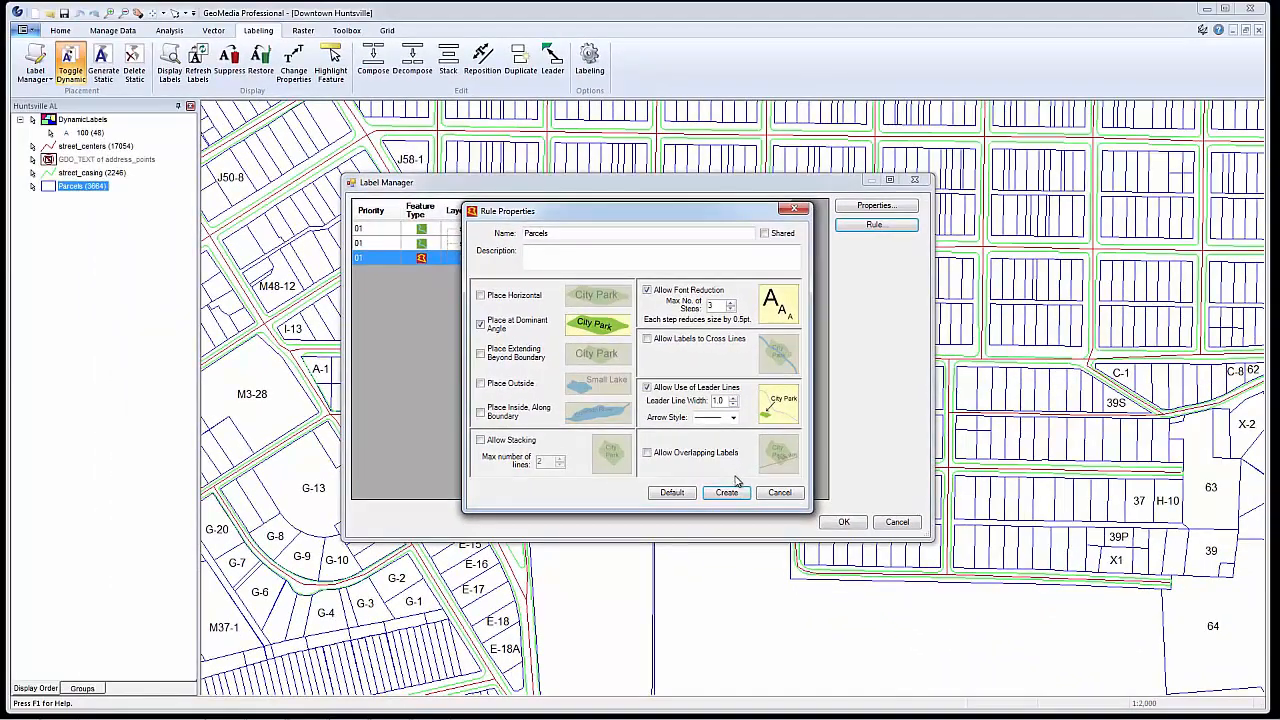
left_click(727, 493)
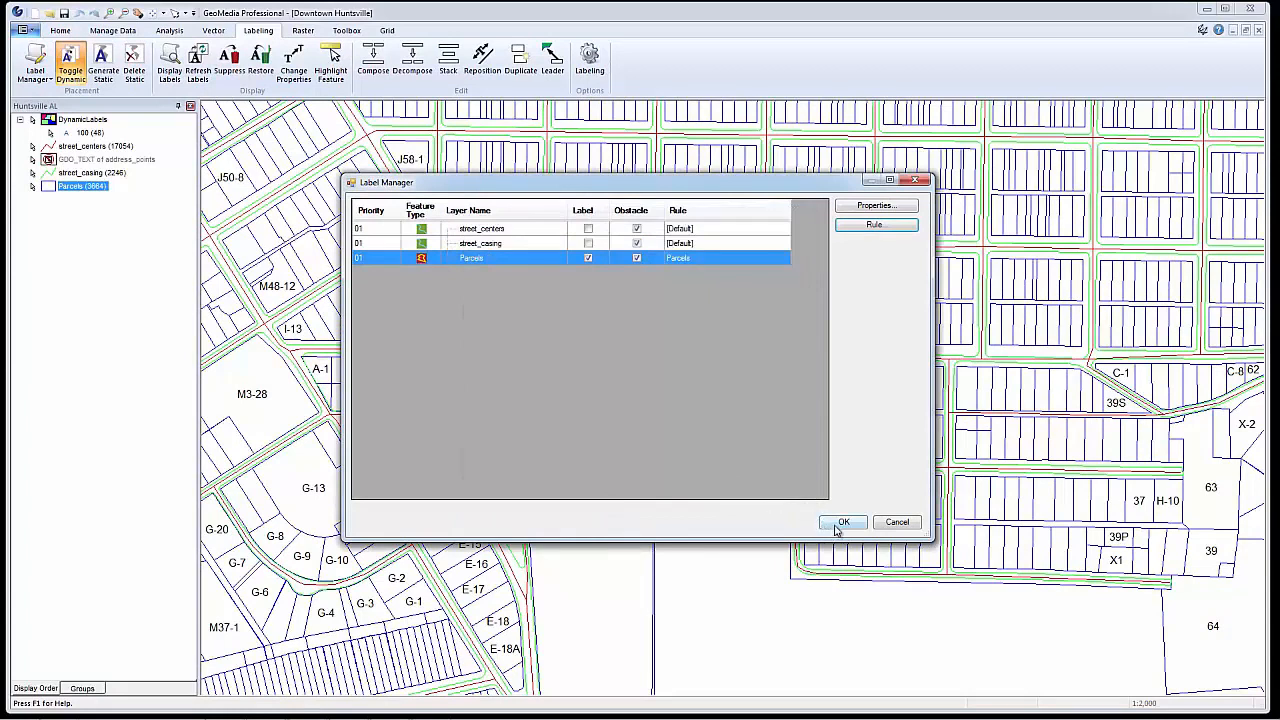
left_click(832, 523)
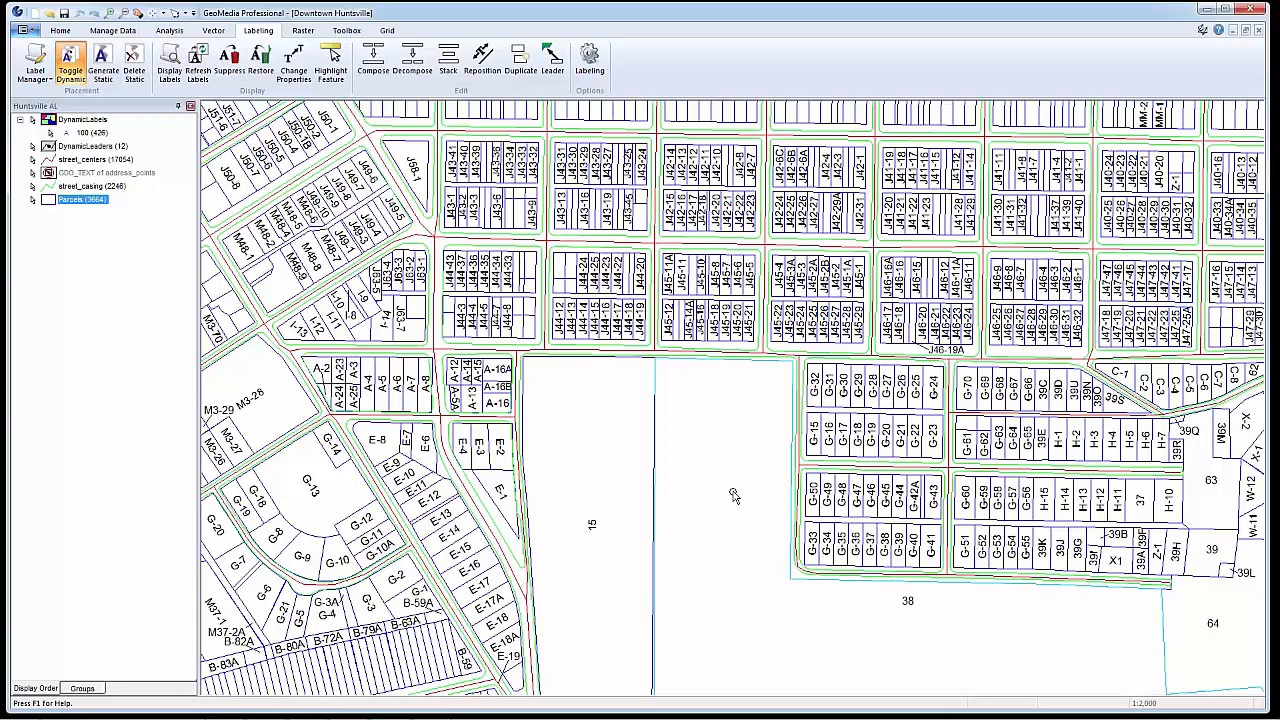
Stop treating the Parcels layer as a label obstacle and apply the change
left_click(38, 64)
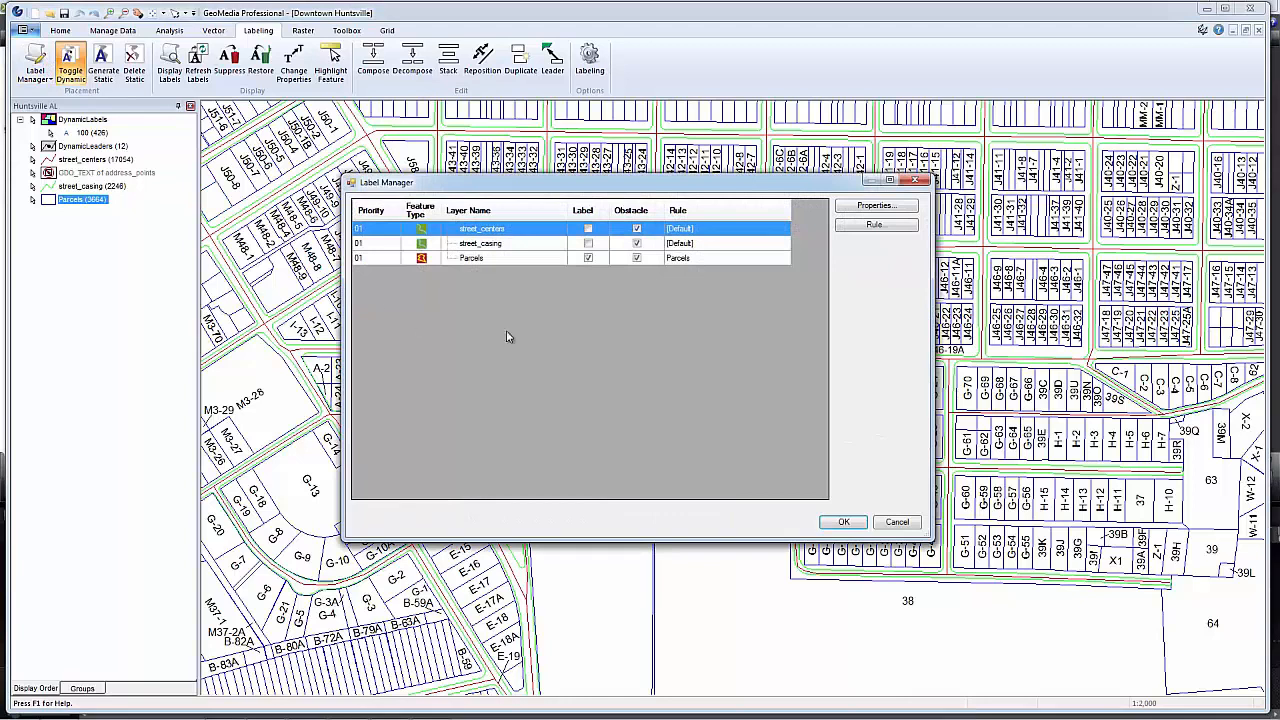
left_click(636, 258)
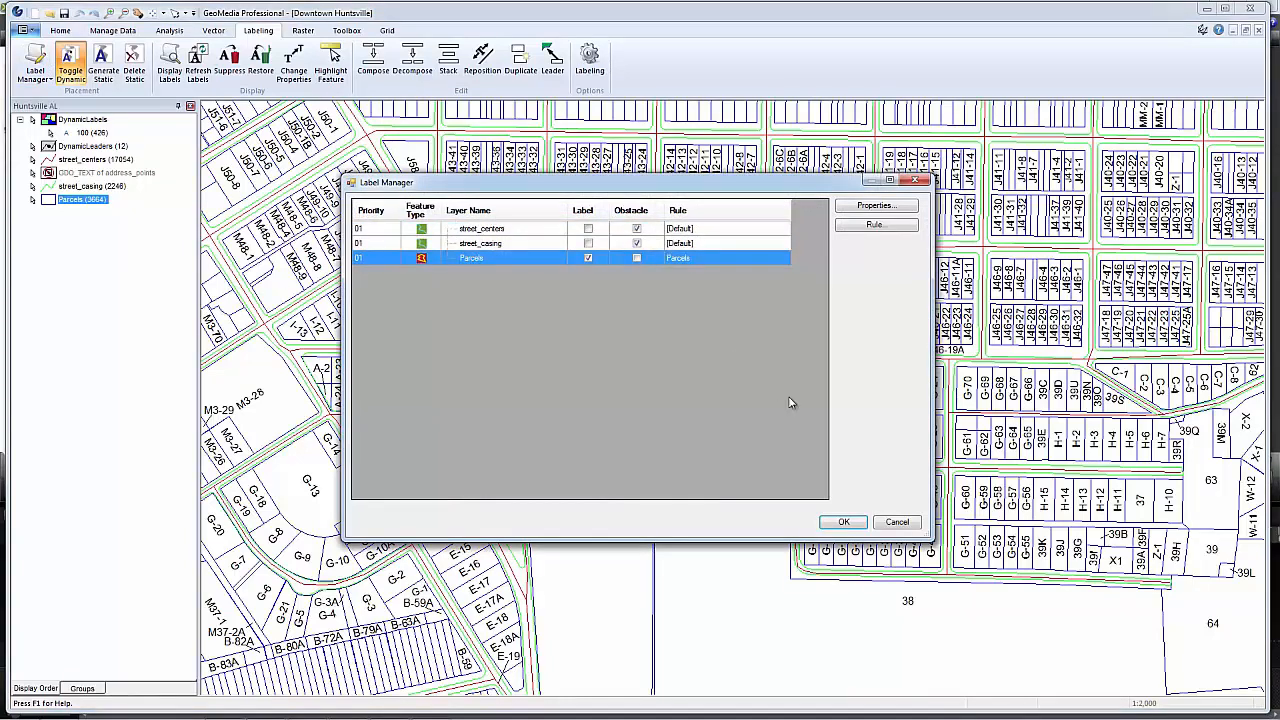
left_click(843, 522)
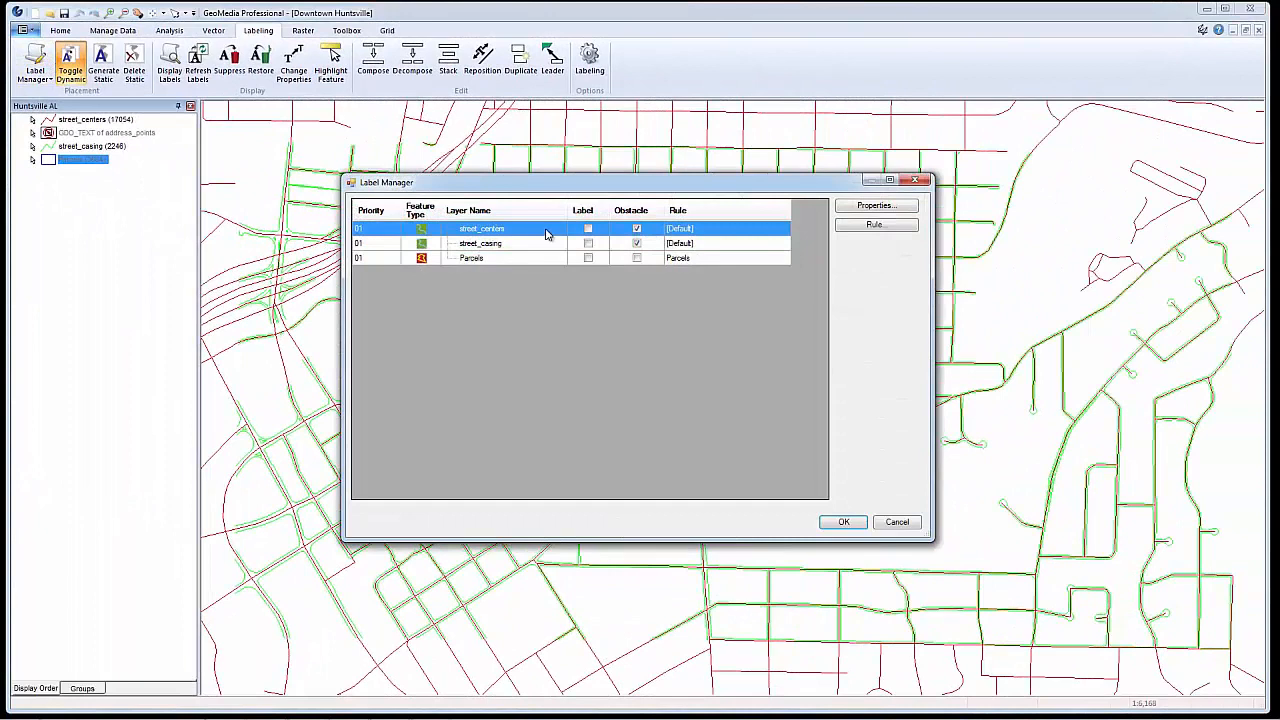
Label the street_centers layer with the sfeanme attribute at a 4.233 mm font size and enable its labels
left_click(866, 208)
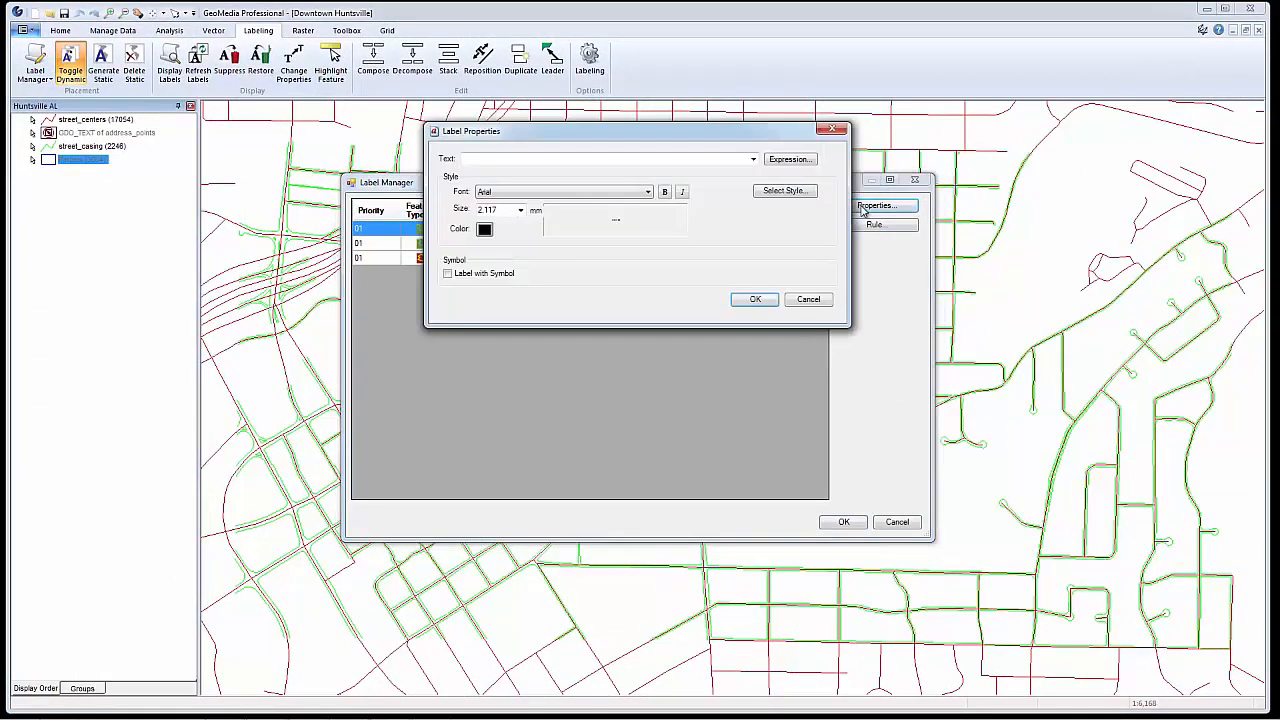
left_click(753, 159)
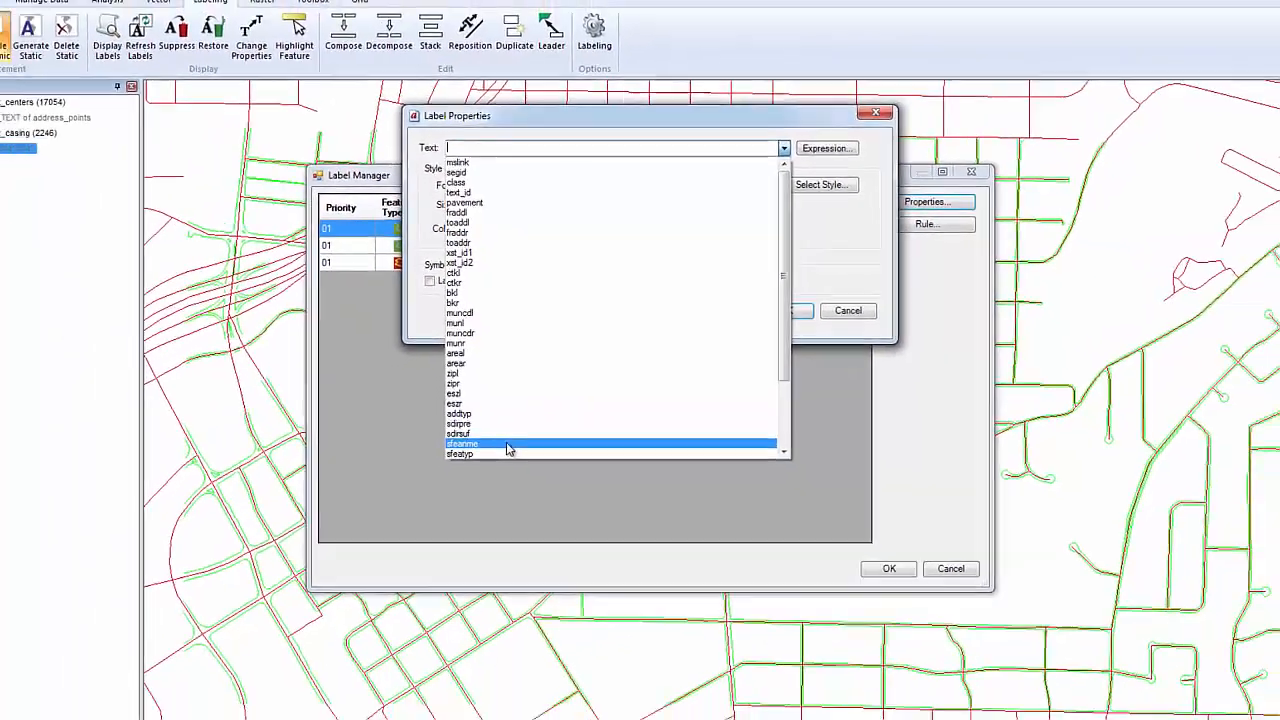
left_click(497, 486)
left_click(520, 210)
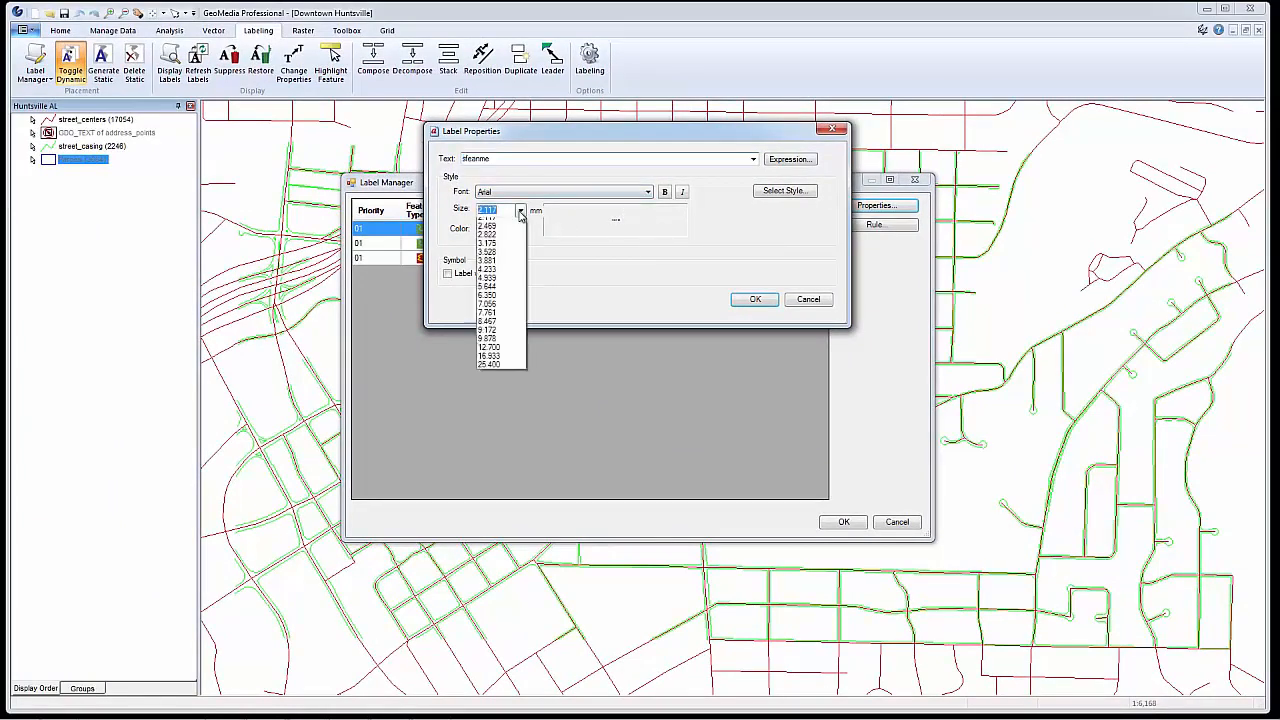
left_click(501, 322)
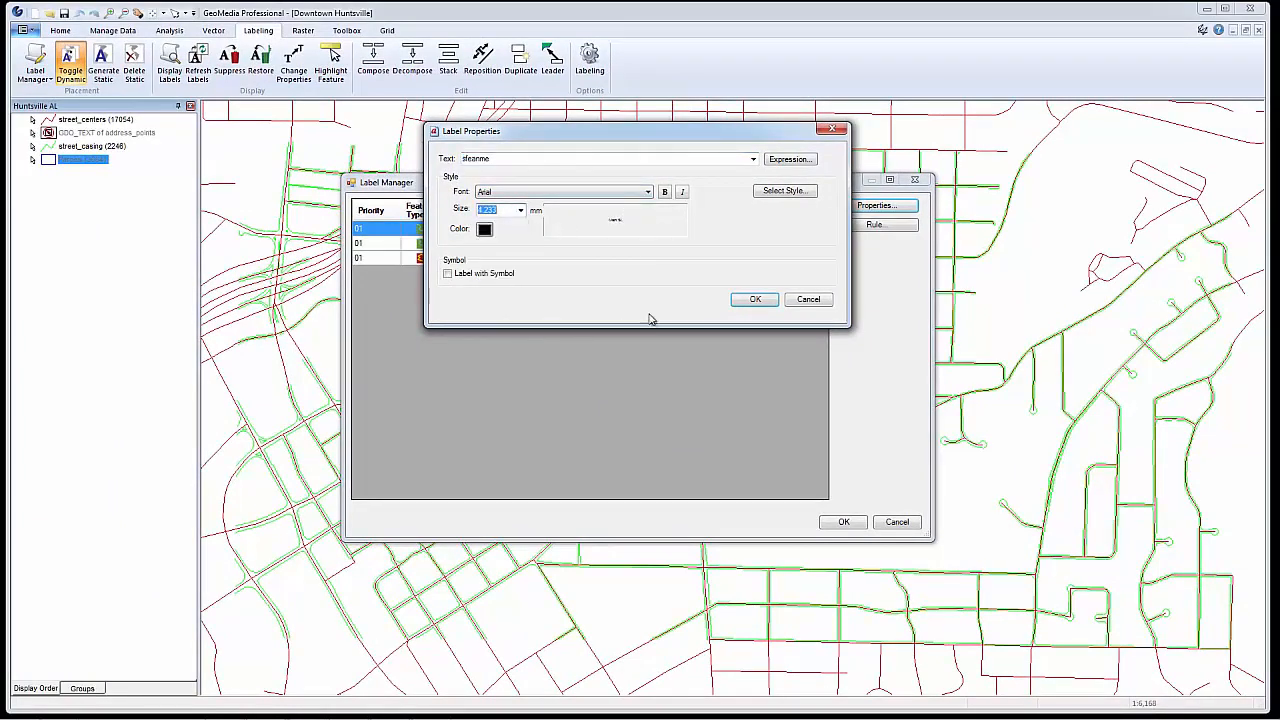
left_click(751, 300)
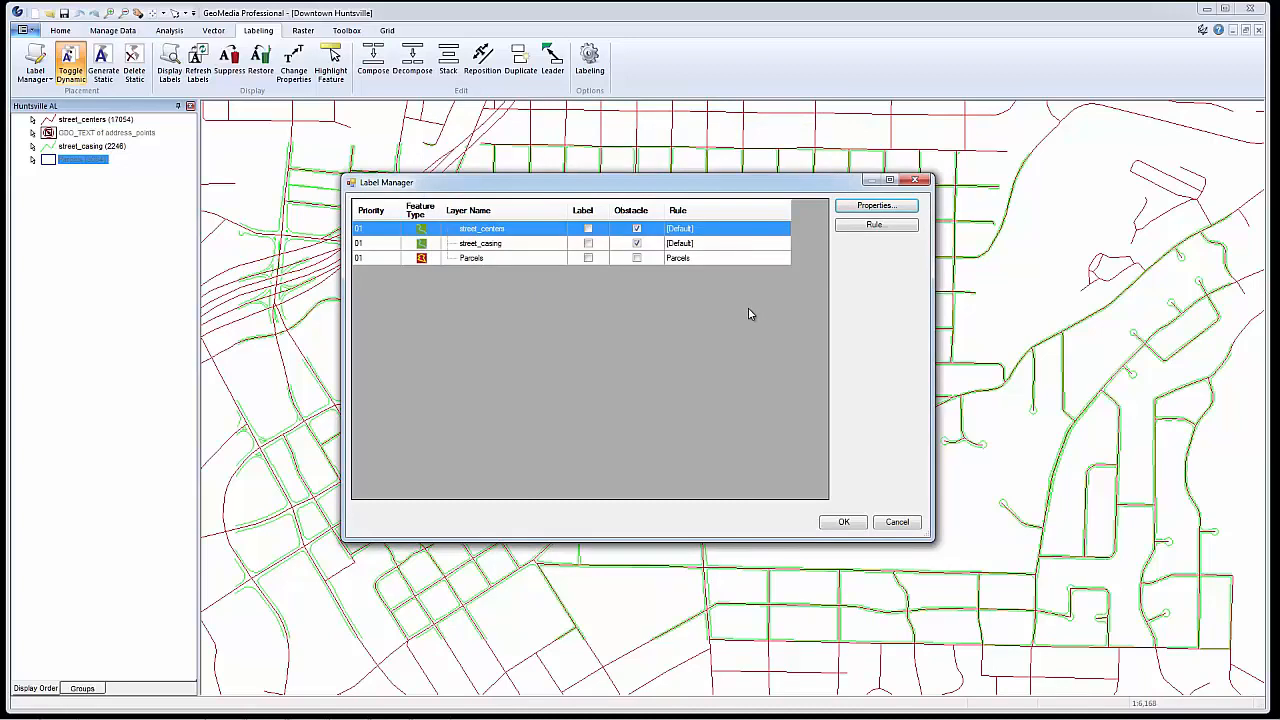
left_click(588, 229)
left_click(842, 522)
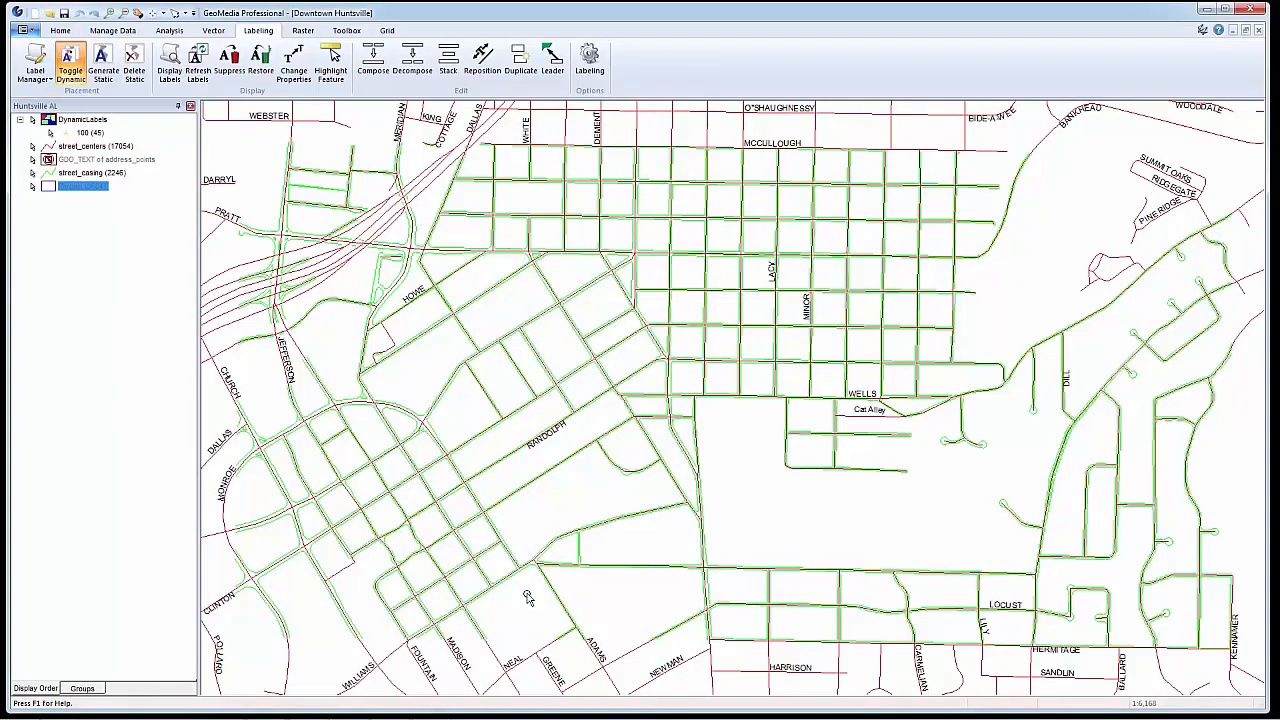
In a new rule for street_centers, allow labels to cross lines and repeat labels at 11.00 cm spacing
left_click(35, 60)
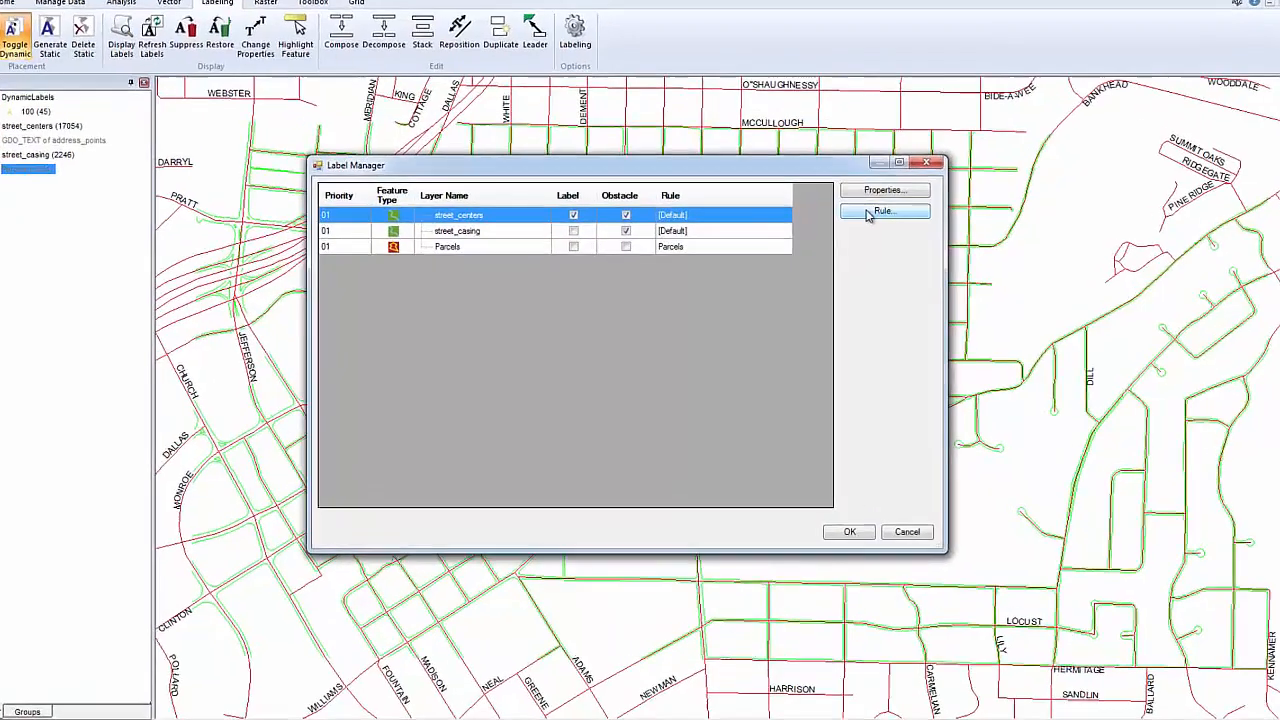
left_click(860, 227)
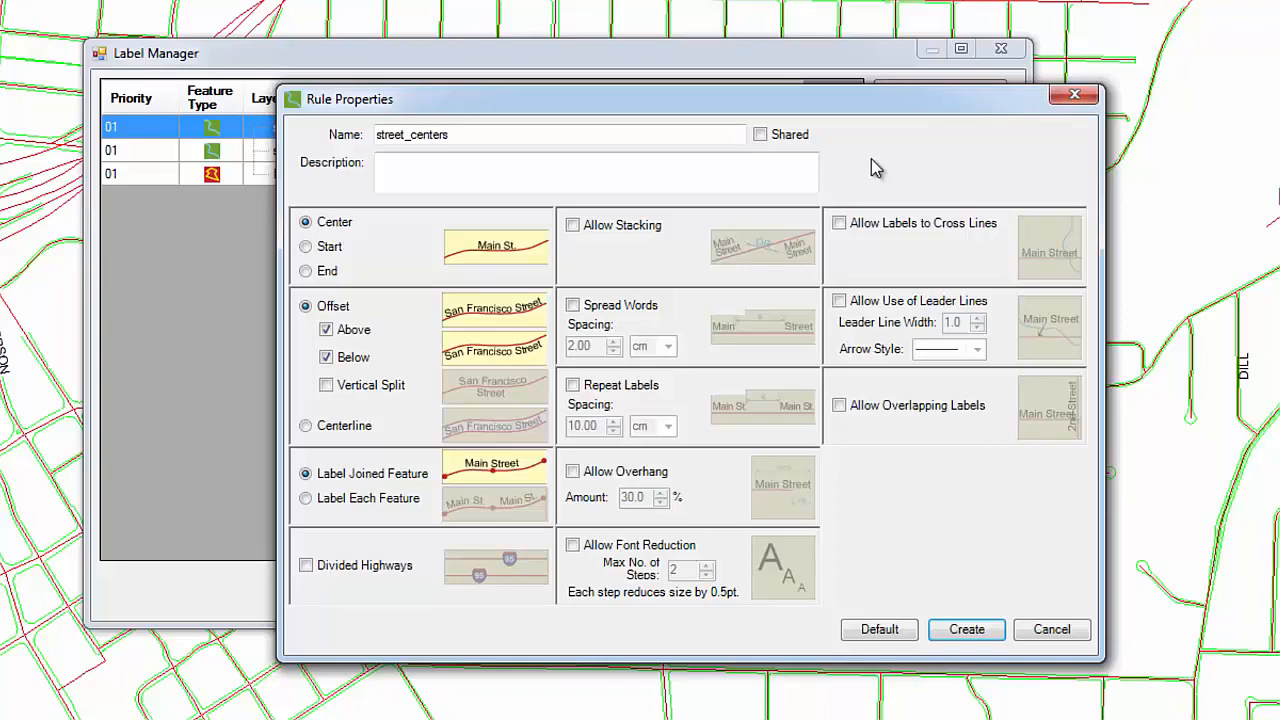
left_click(839, 223)
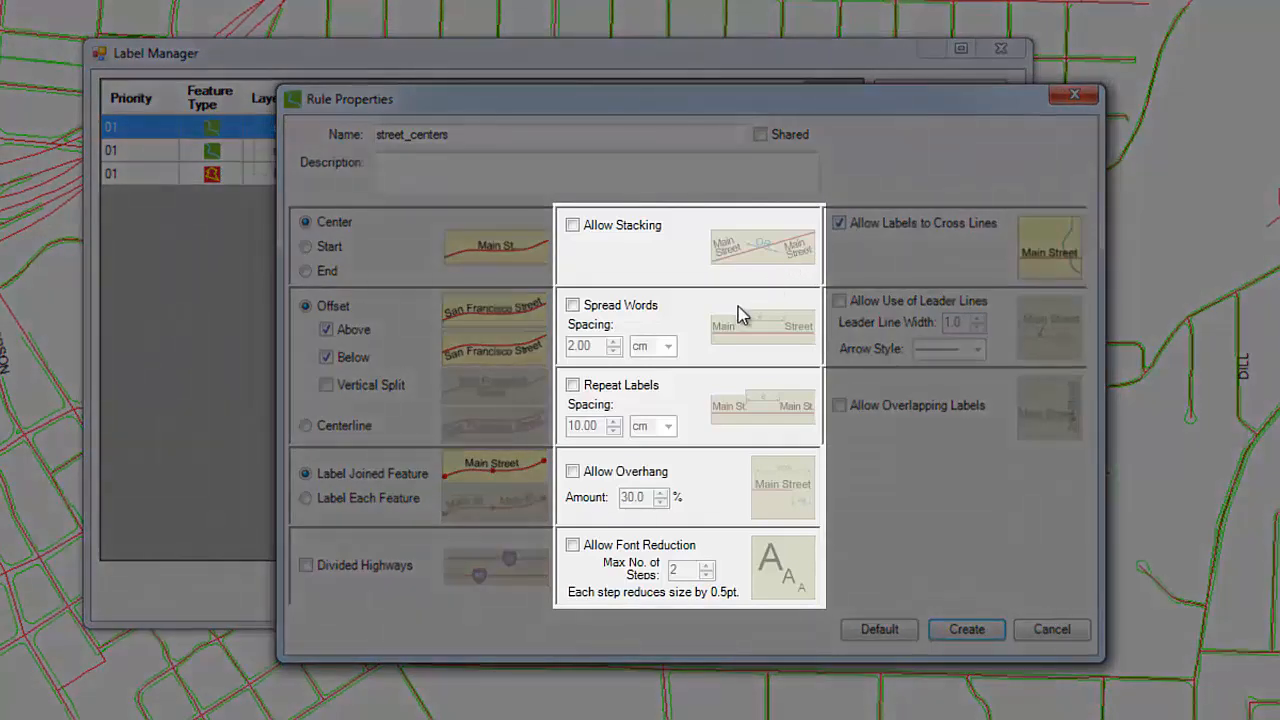
left_click(572, 386)
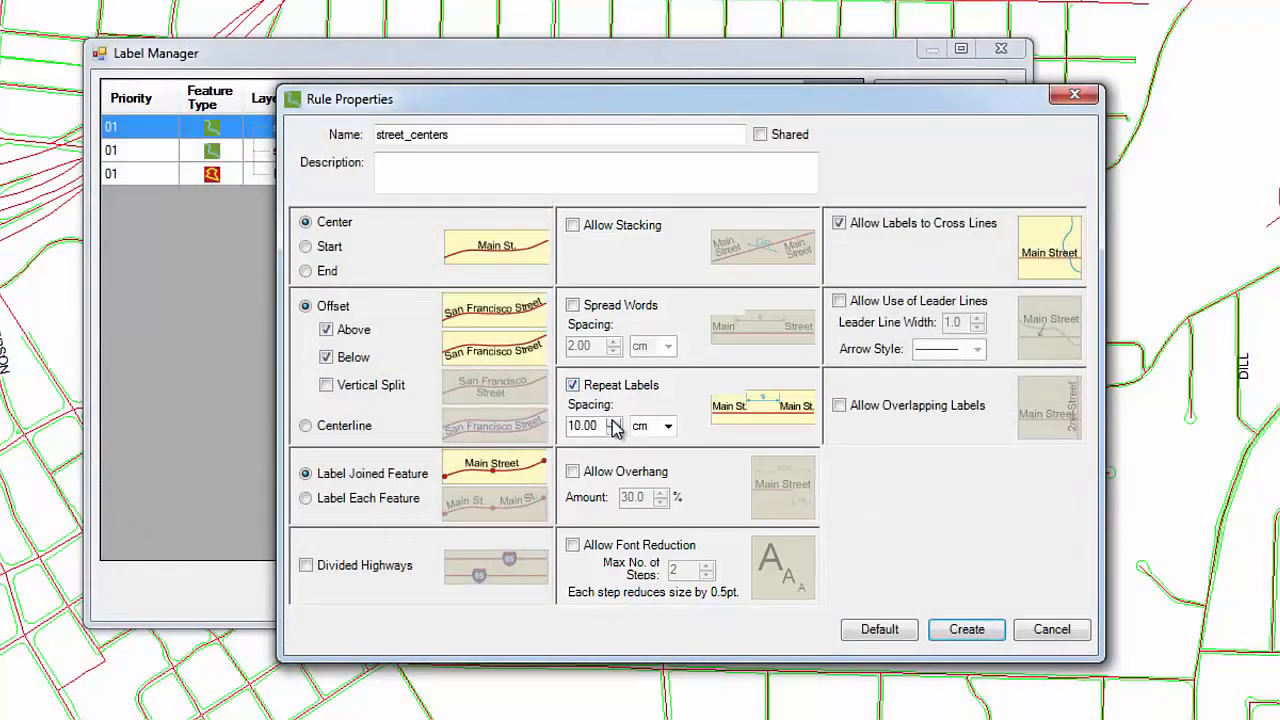
left_click(614, 423)
Allow font reduction with at most 3 steps in the street_centers rule, create it and apply it to the map
left_click(574, 546)
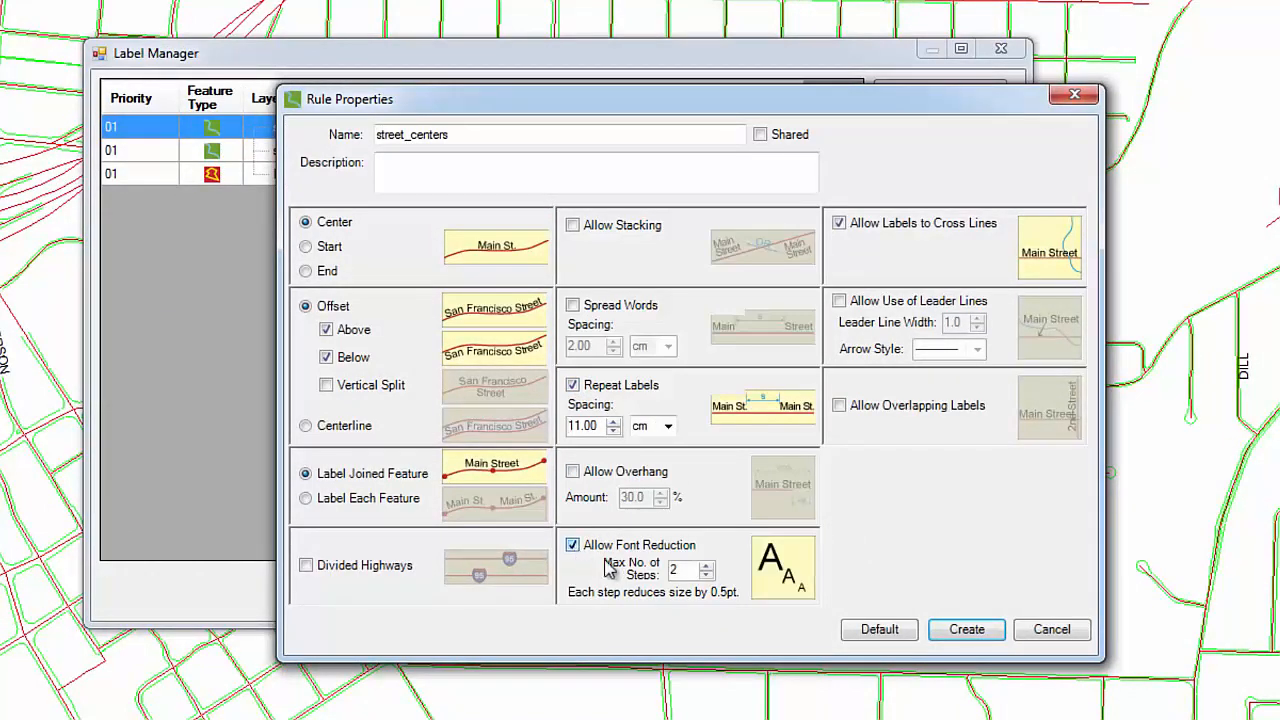
double_click(678, 571)
type("3")
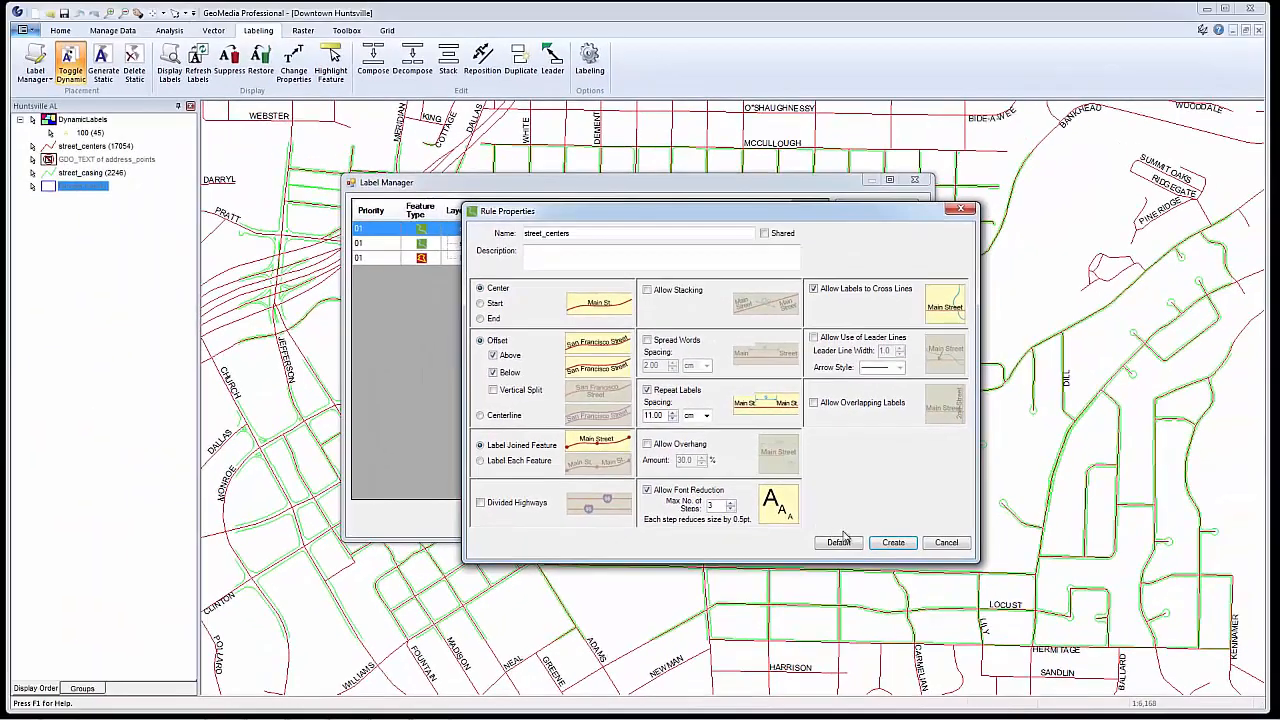
left_click(891, 543)
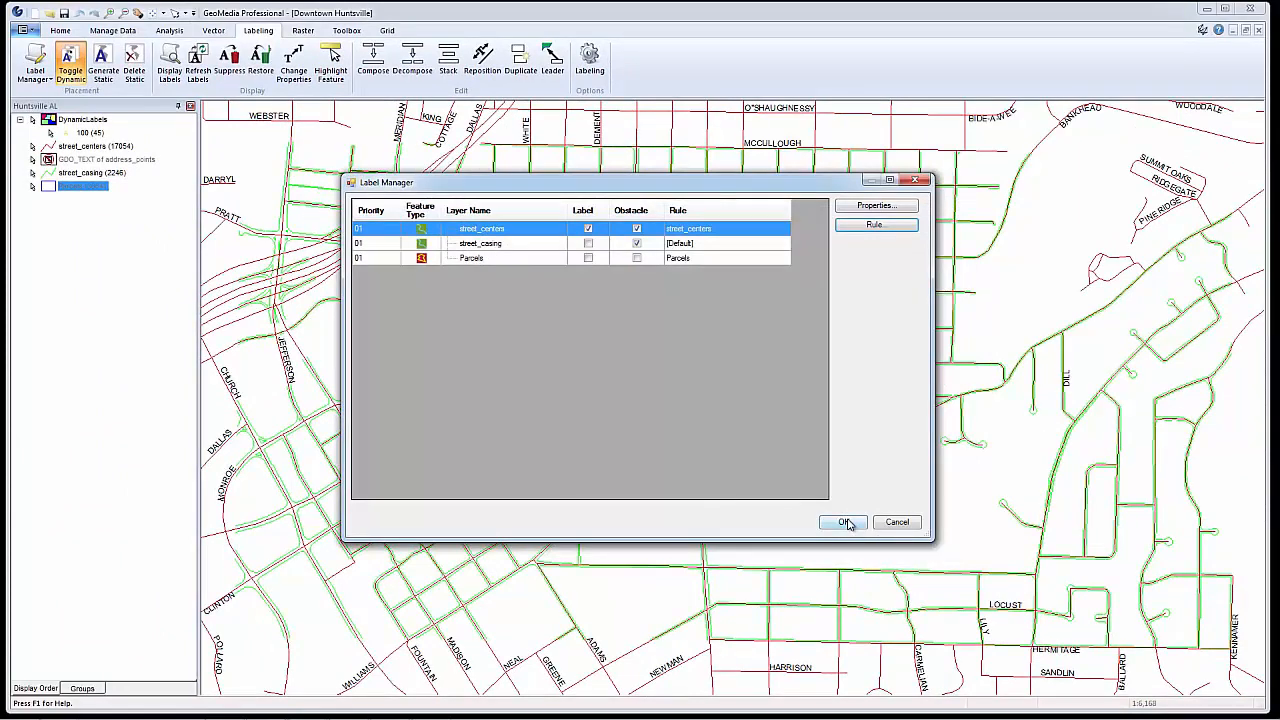
left_click(845, 522)
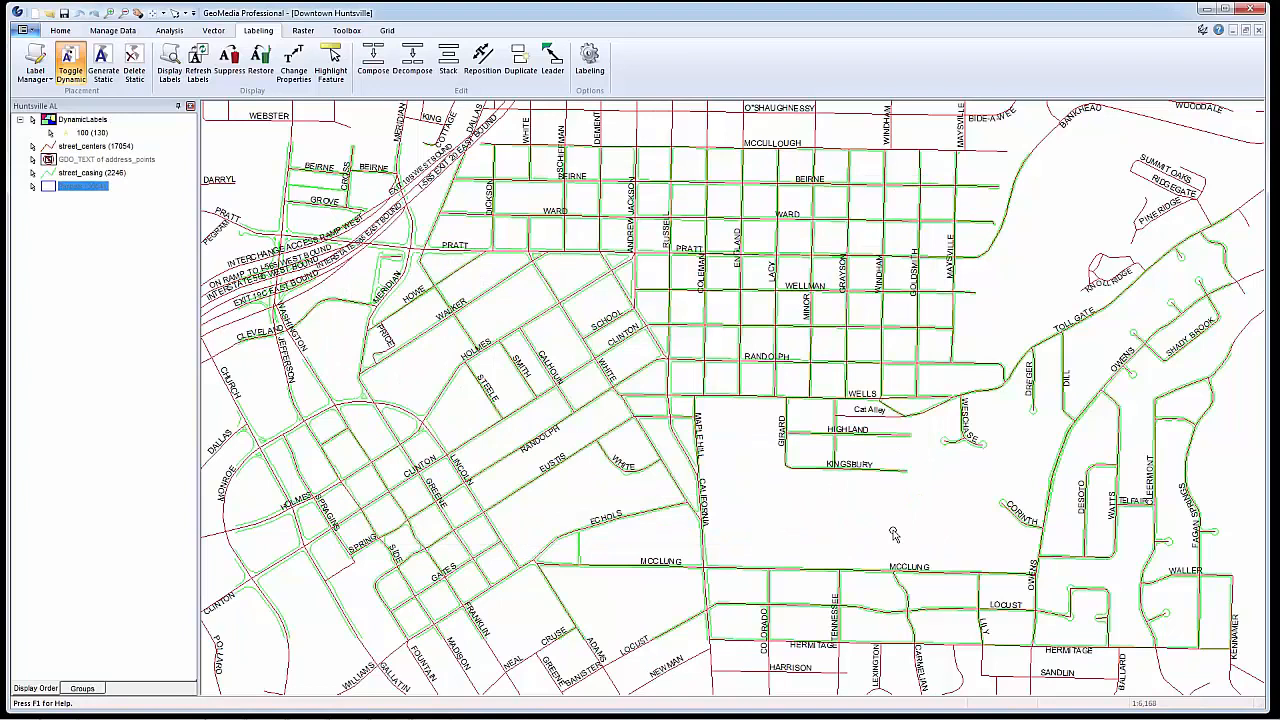
Change the street_centers label text to the expression sfeanme ++ sfeatyp and apply it to the map
left_click(35, 55)
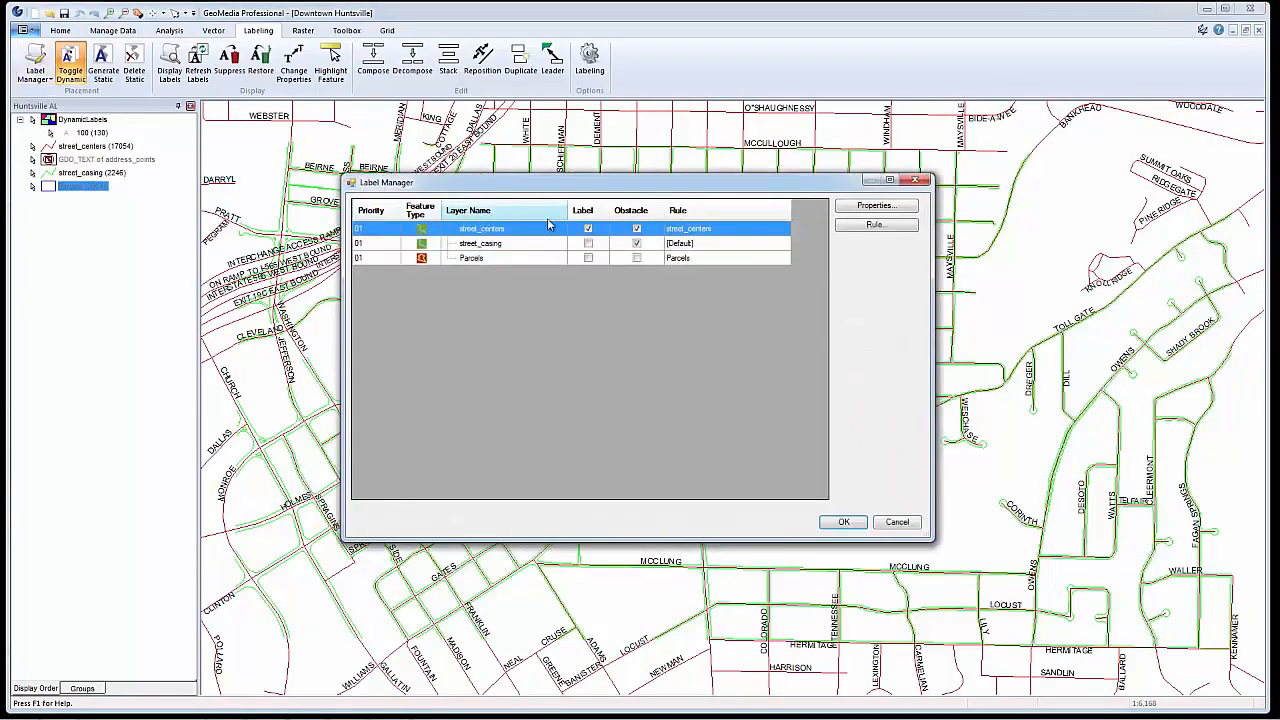
left_click(862, 207)
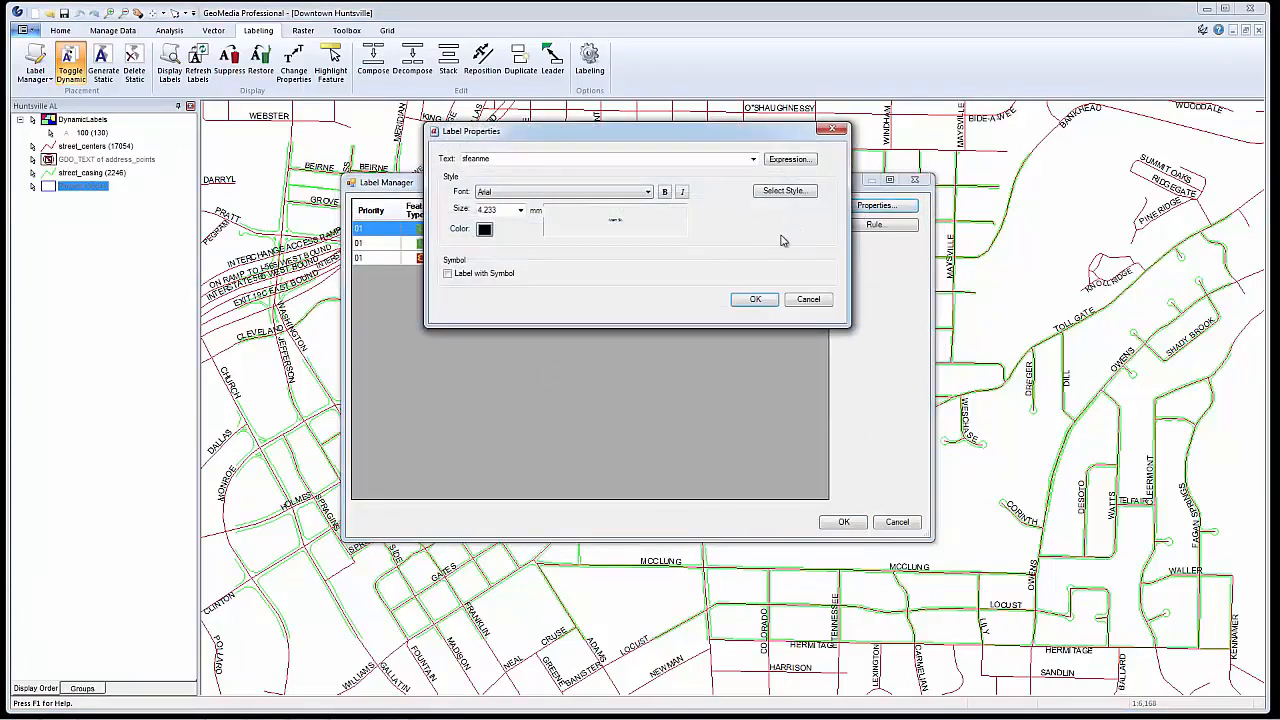
left_click(797, 160)
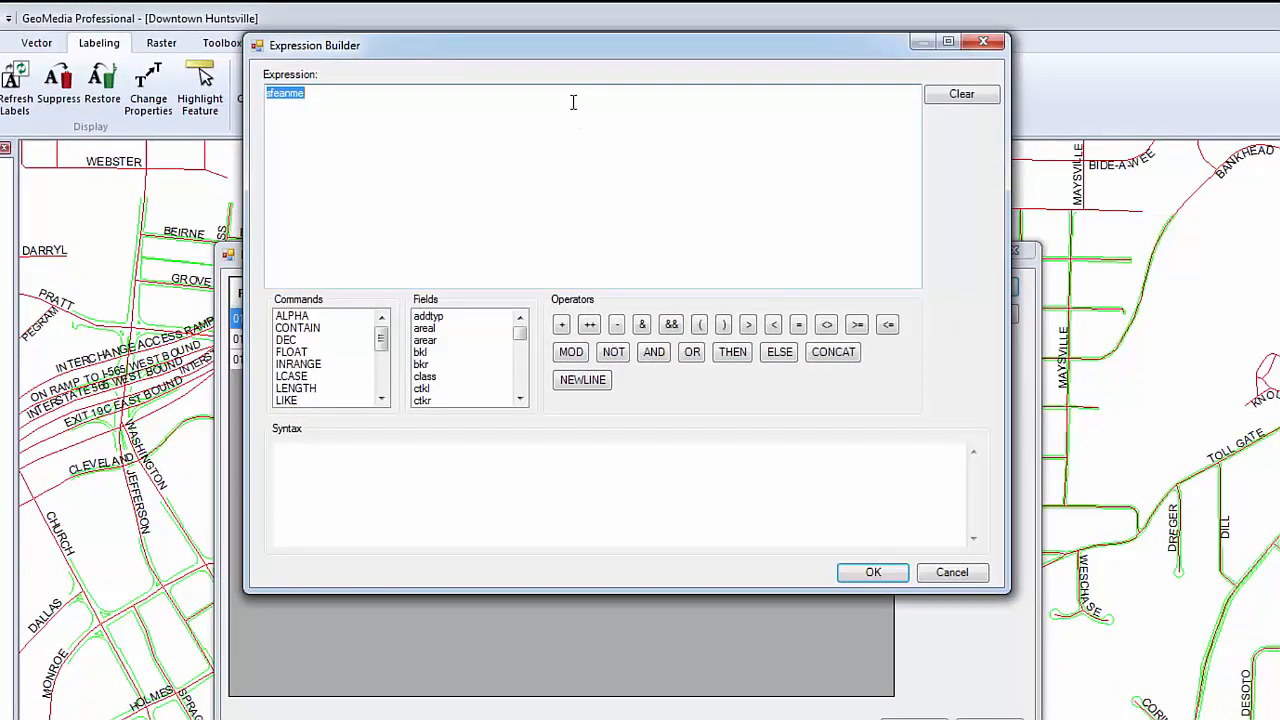
left_click(572, 102)
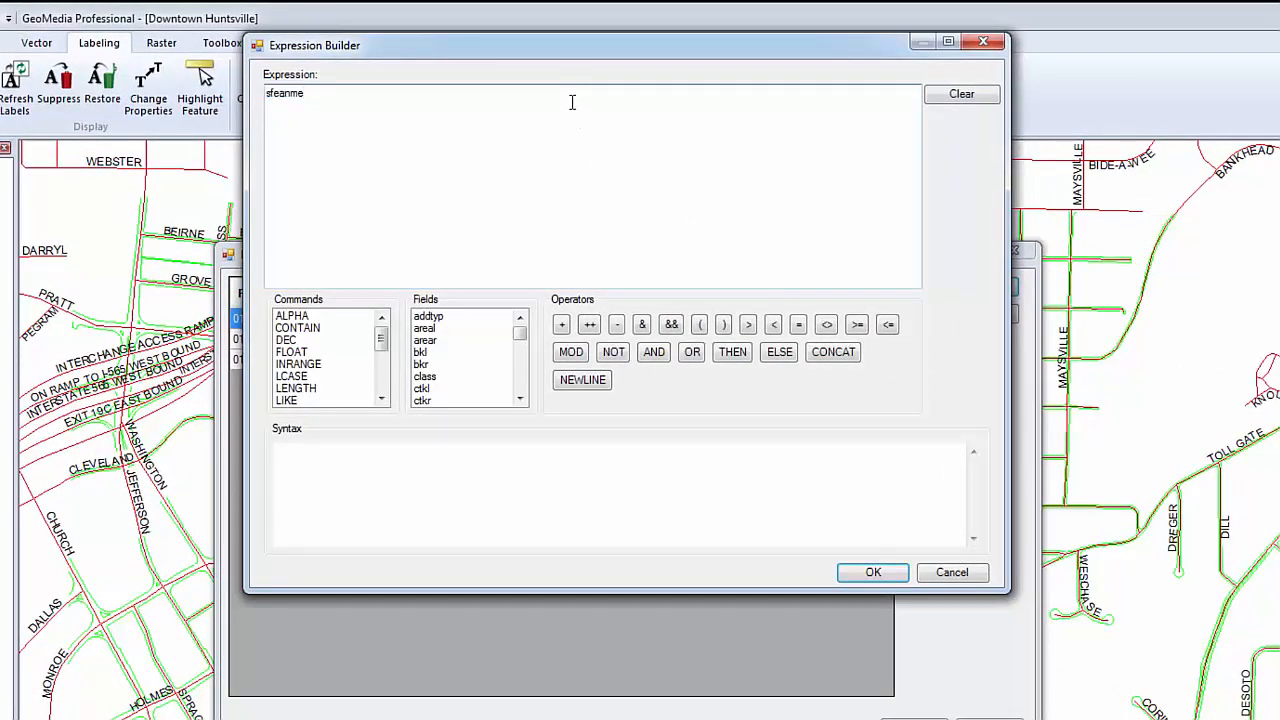
left_click(590, 325)
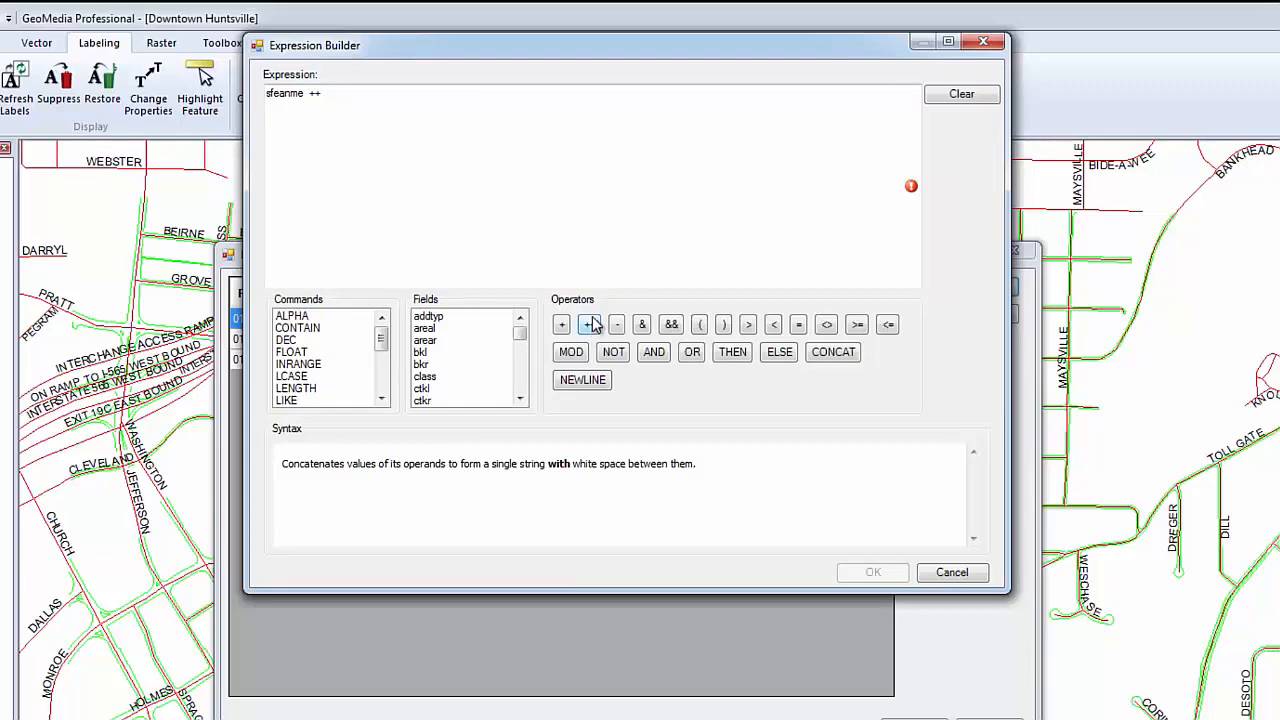
left_click_drag(520, 340, 520, 372)
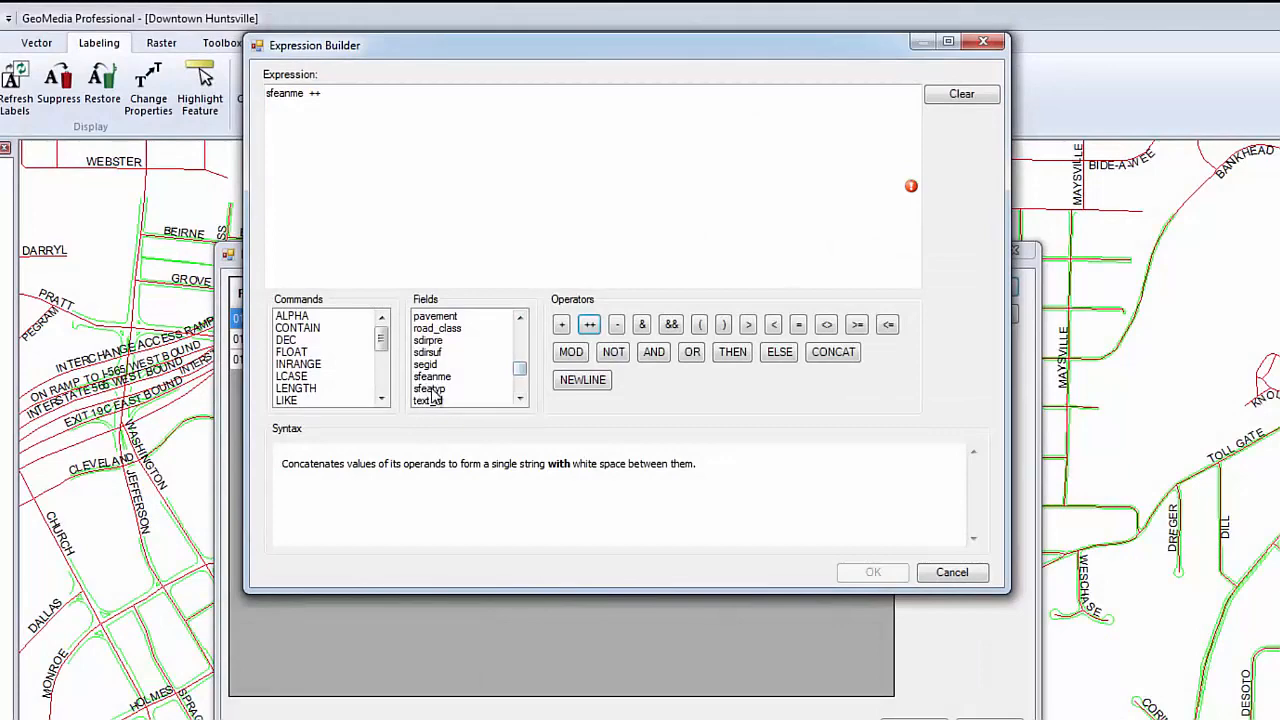
double_click(431, 389)
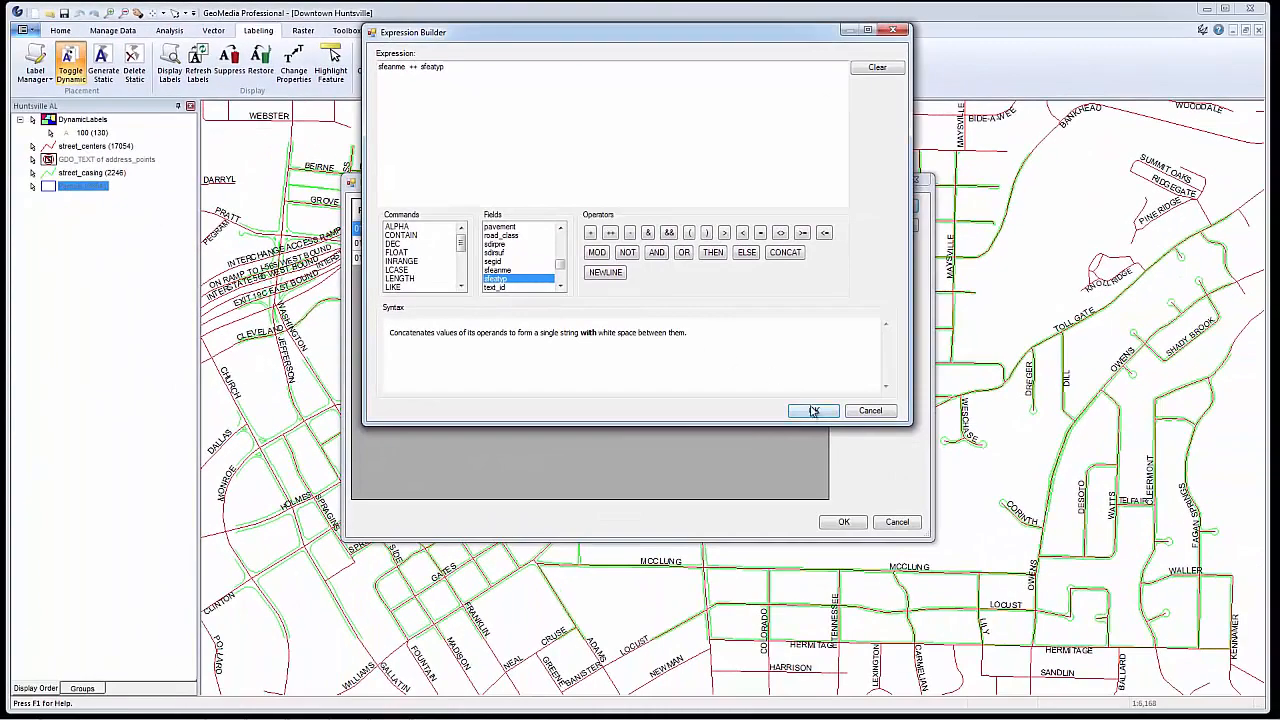
left_click(814, 411)
left_click(756, 300)
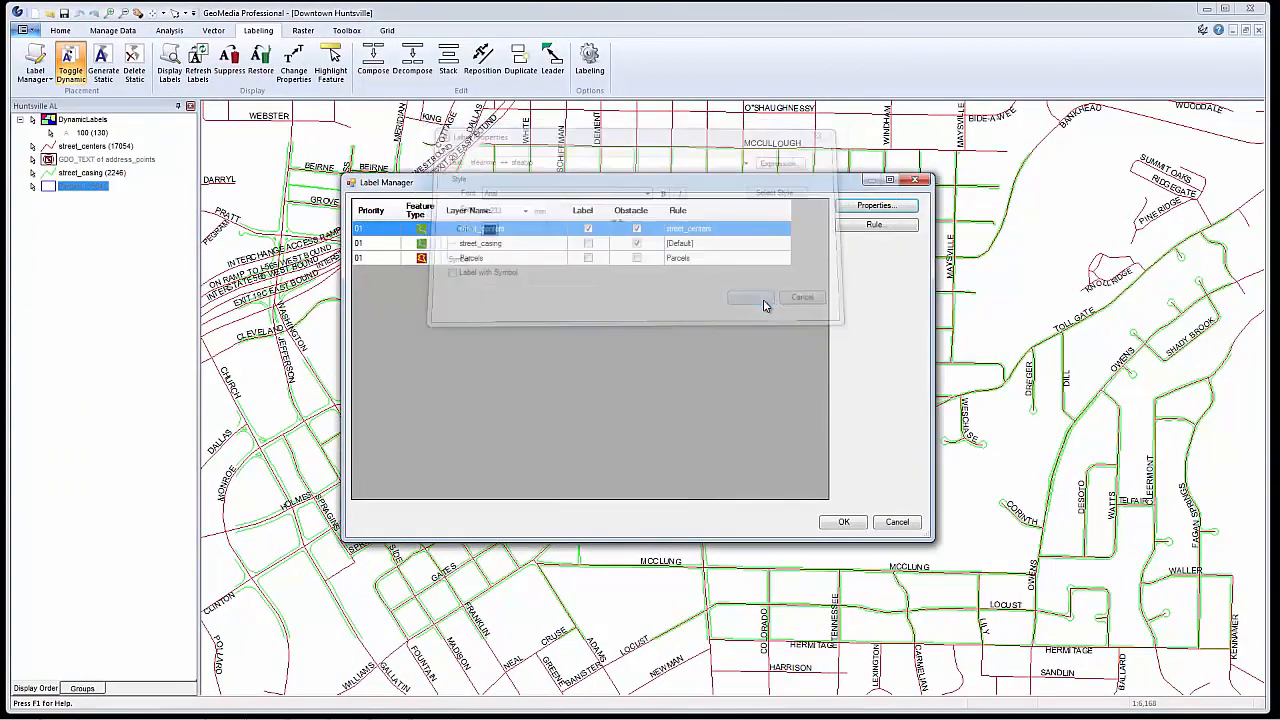
left_click(844, 523)
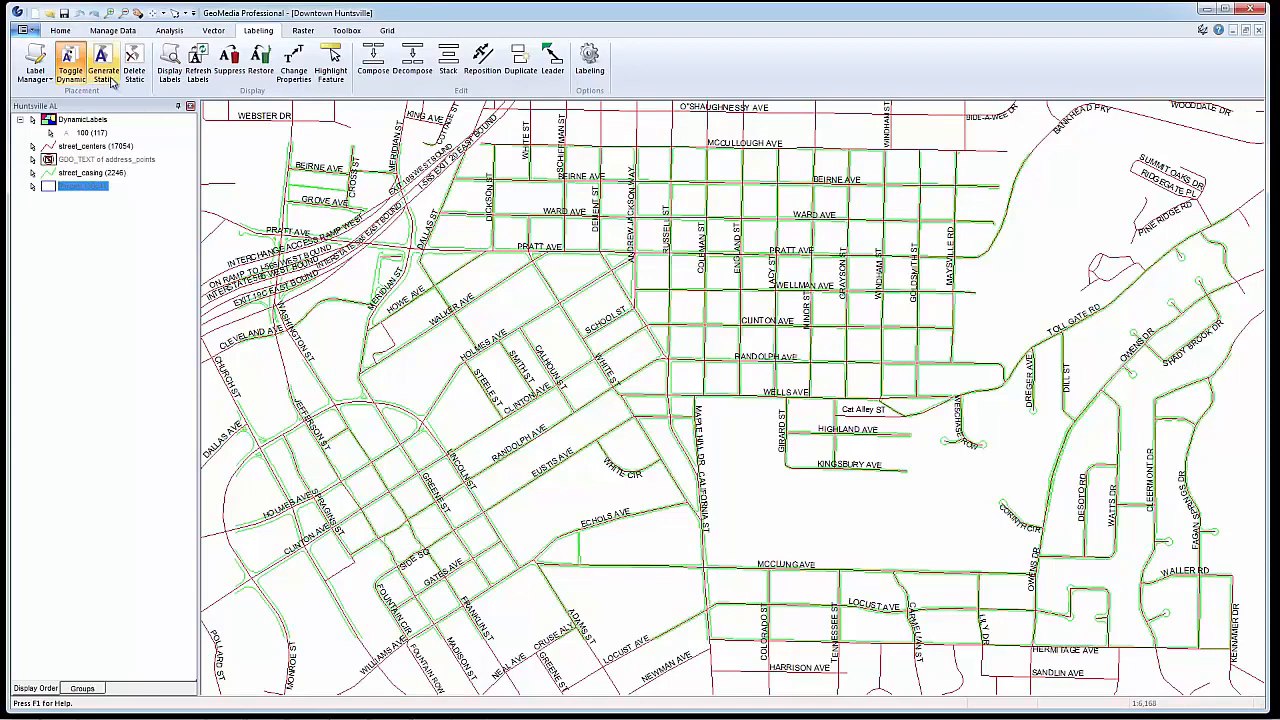
Add the Restaurants feature class from Local Data to the map legend
left_click(62, 32)
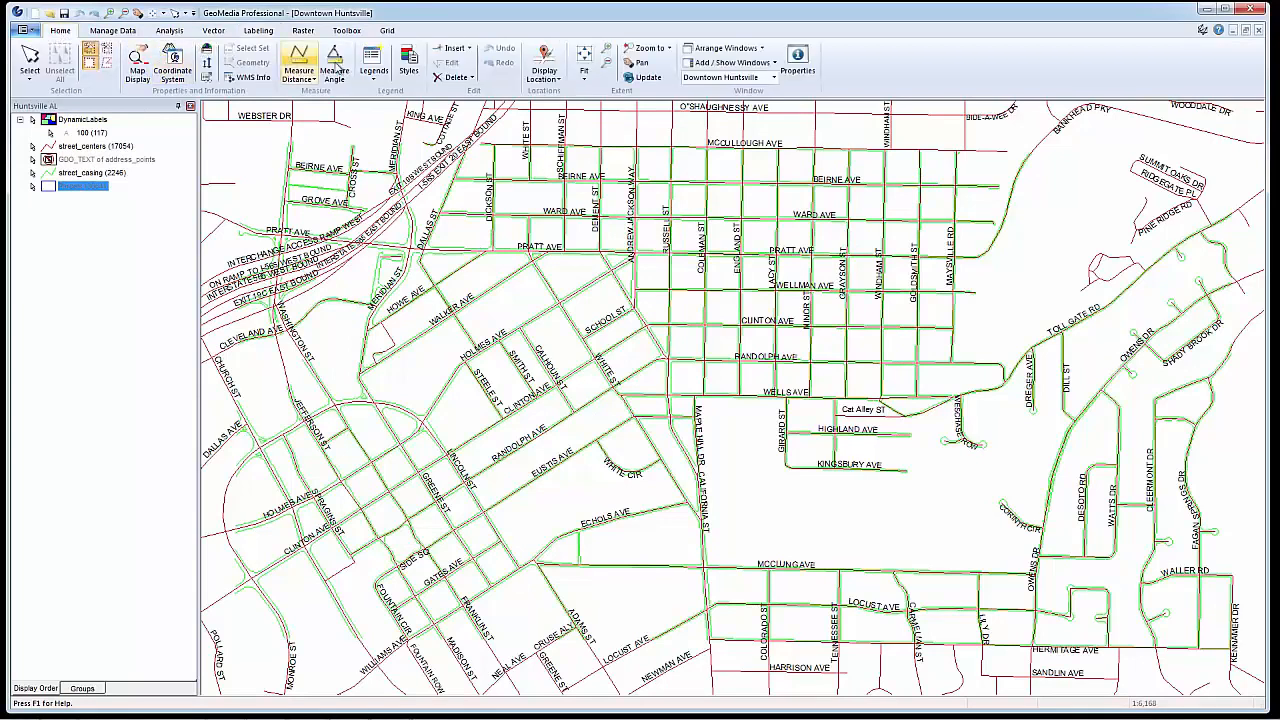
left_click(374, 78)
left_click(415, 106)
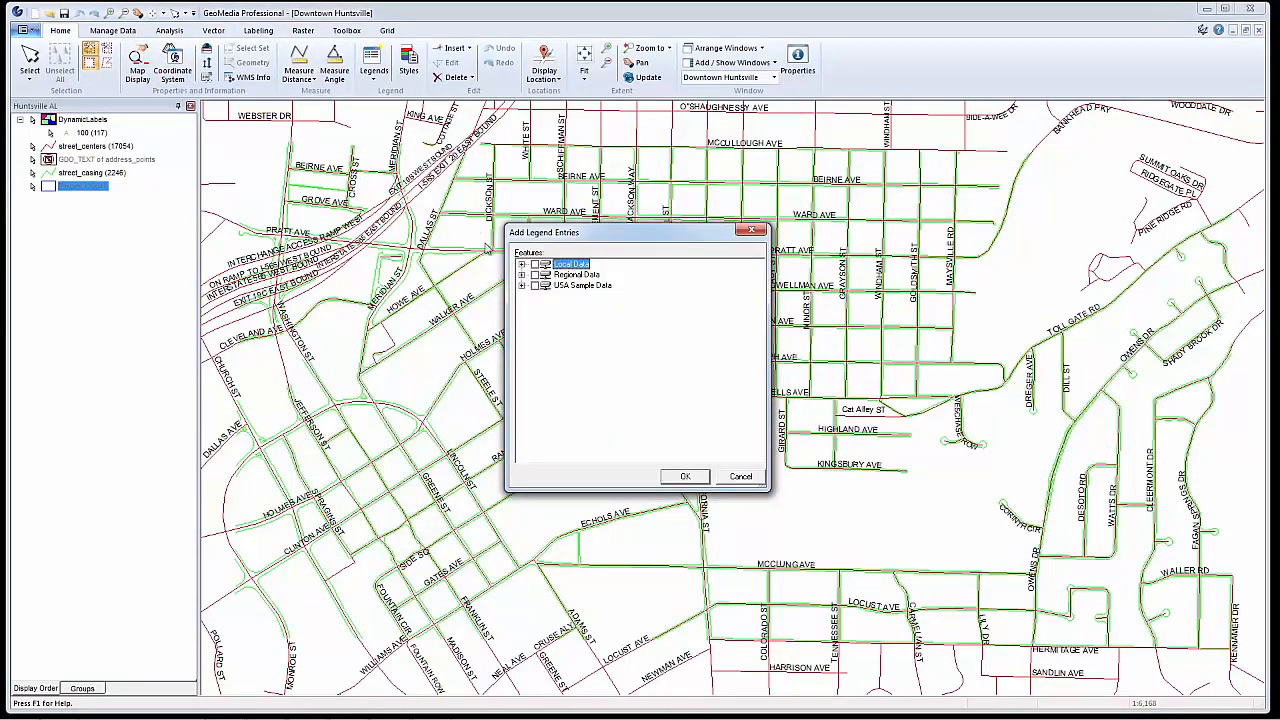
left_click(521, 264)
scroll(724, 337, "down", 3)
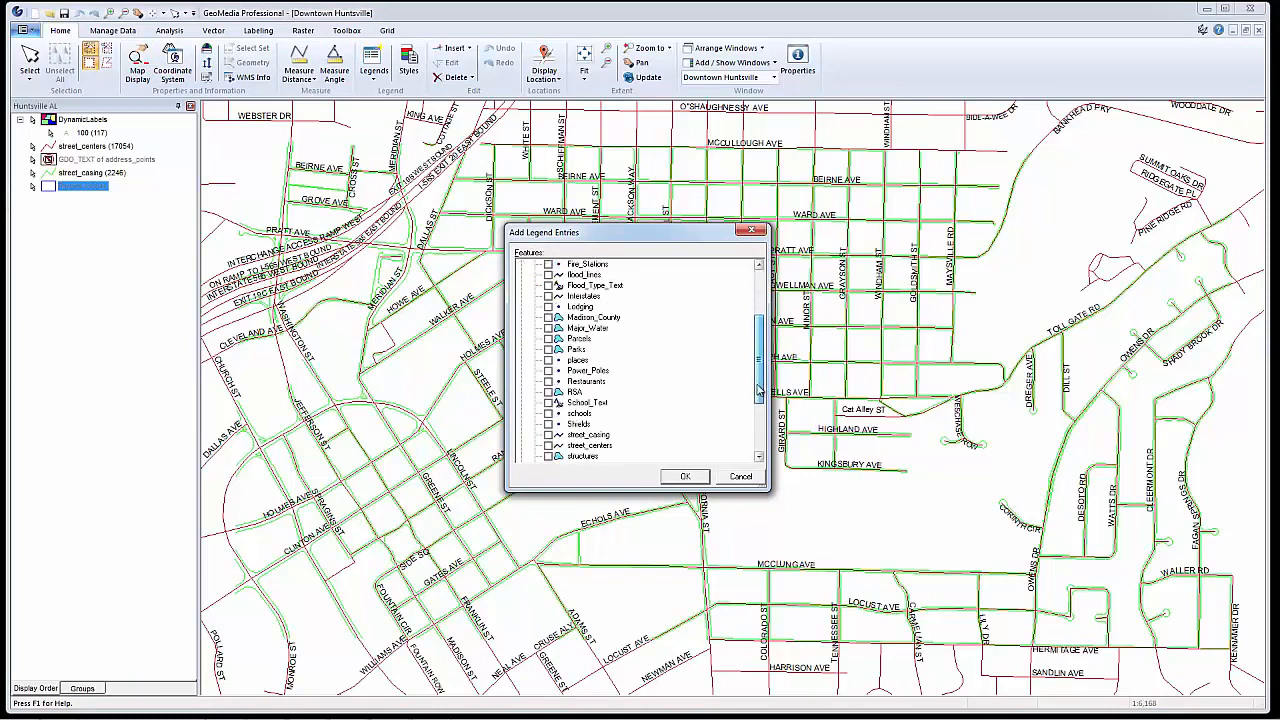
left_click(683, 477)
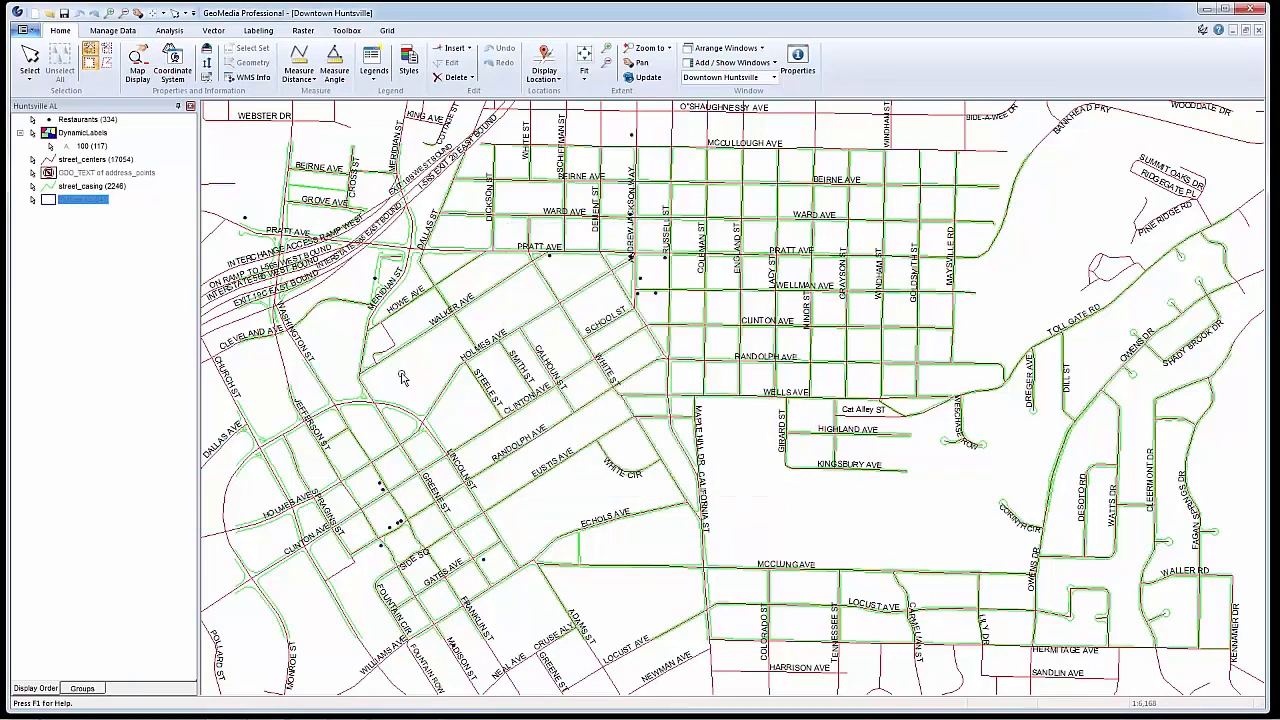
Disable labels for the street_centers layer and select the Restaurants layer
left_click(258, 31)
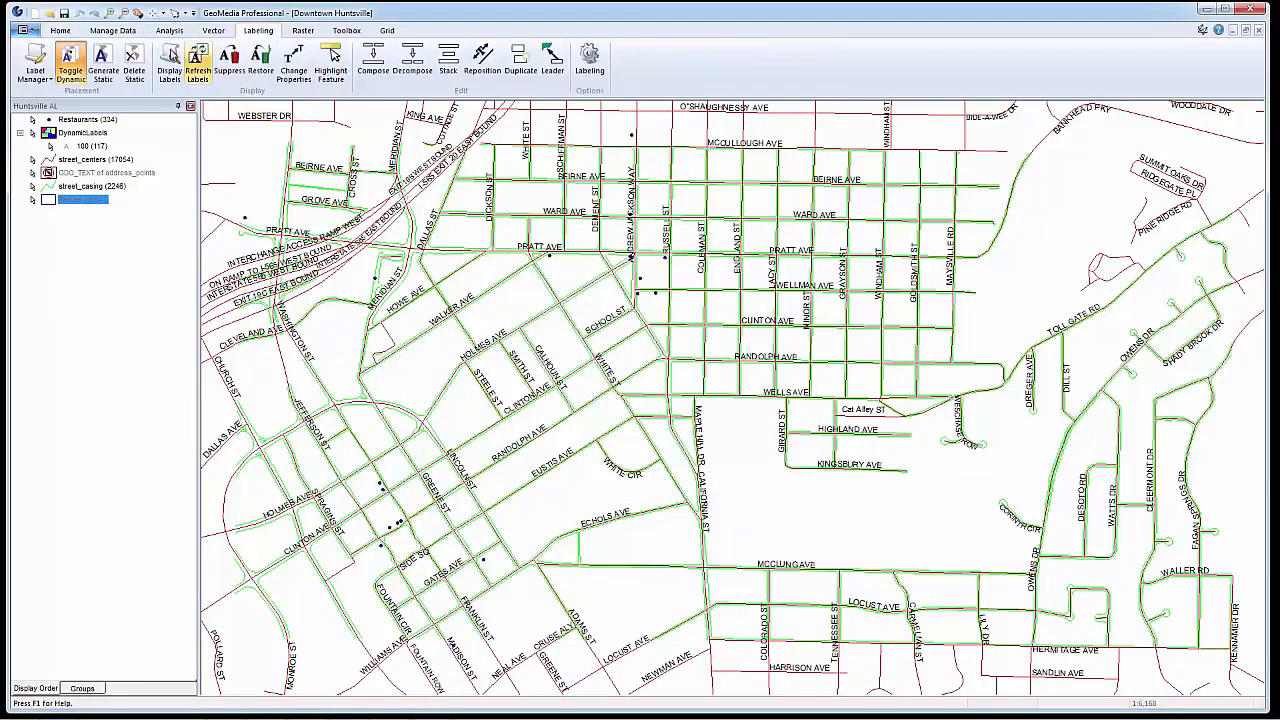
left_click(35, 63)
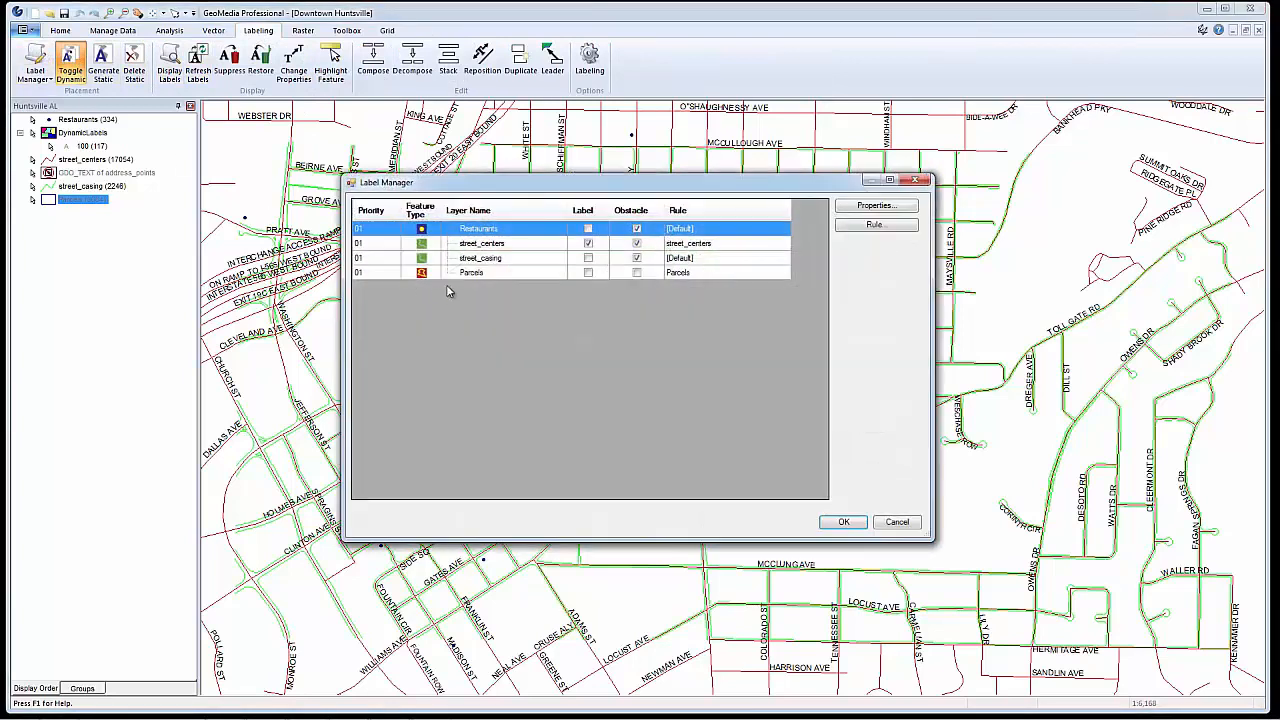
left_click(588, 243)
left_click(588, 229)
Label the Restaurants layer with the ADDRESS attribute, choose a font size for it, and enable its labels
left_click(876, 208)
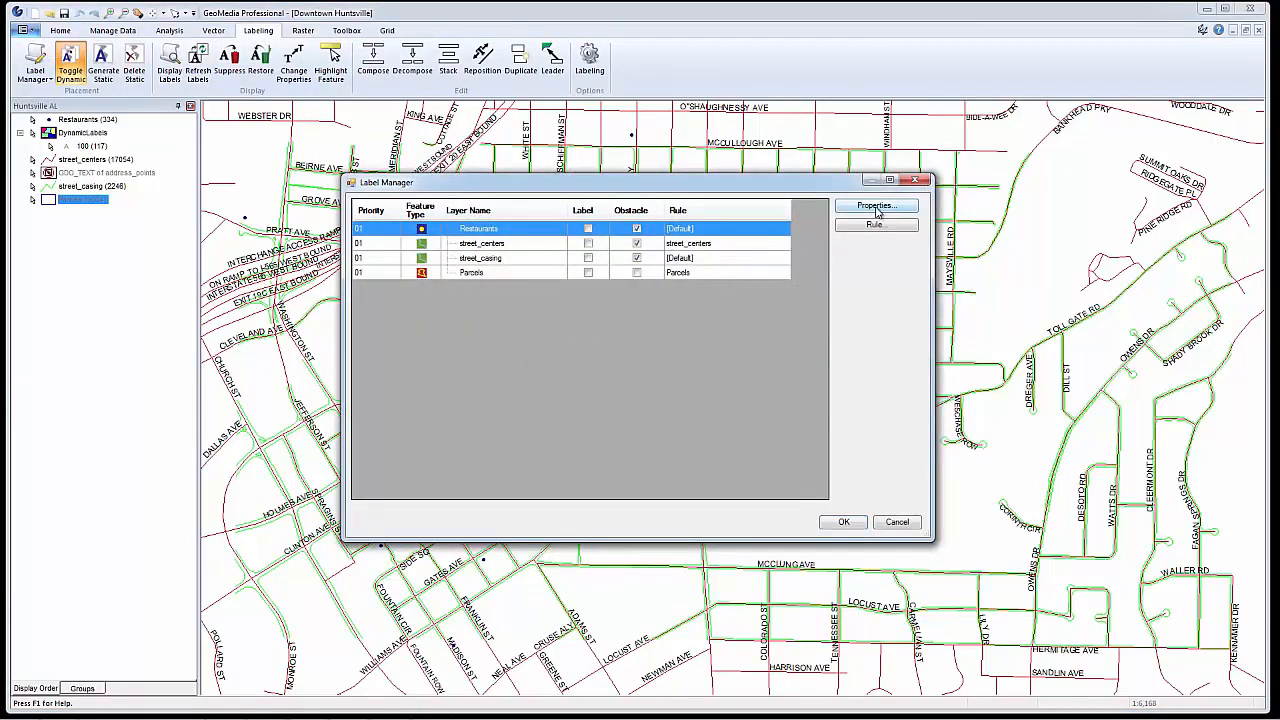
left_click(753, 159)
left_click(520, 173)
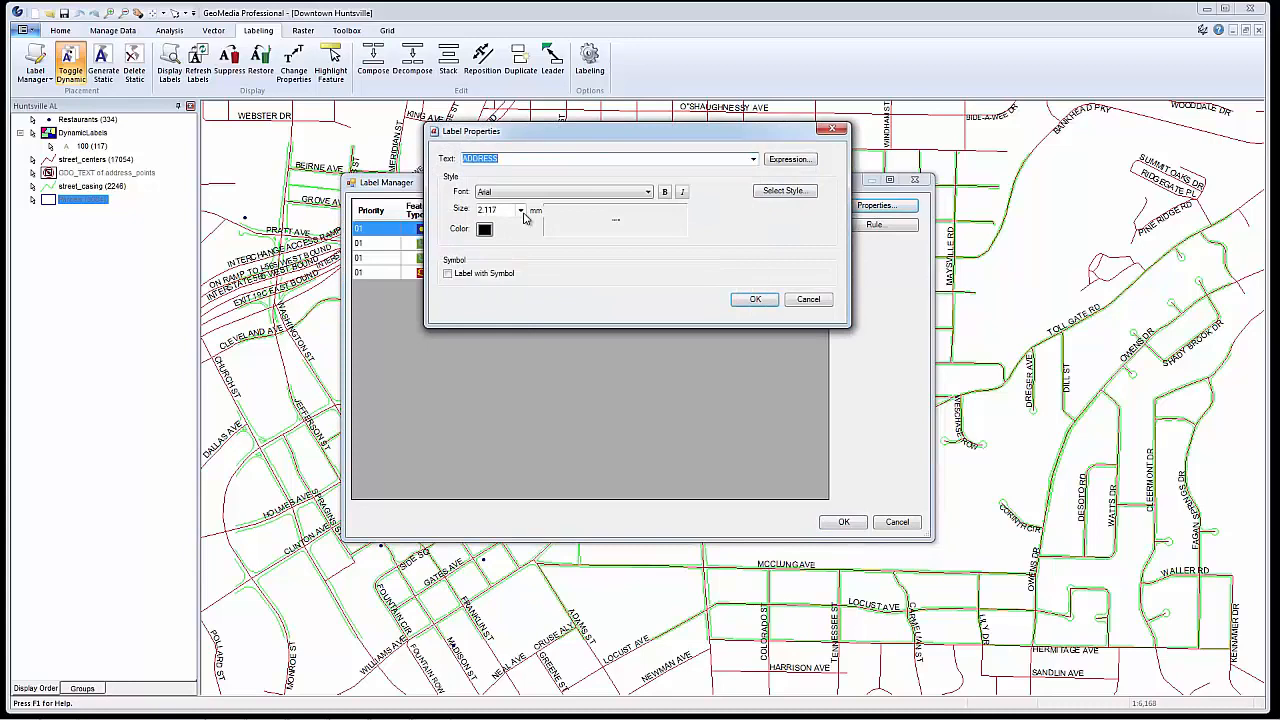
left_click(520, 210)
left_click(500, 300)
left_click(755, 299)
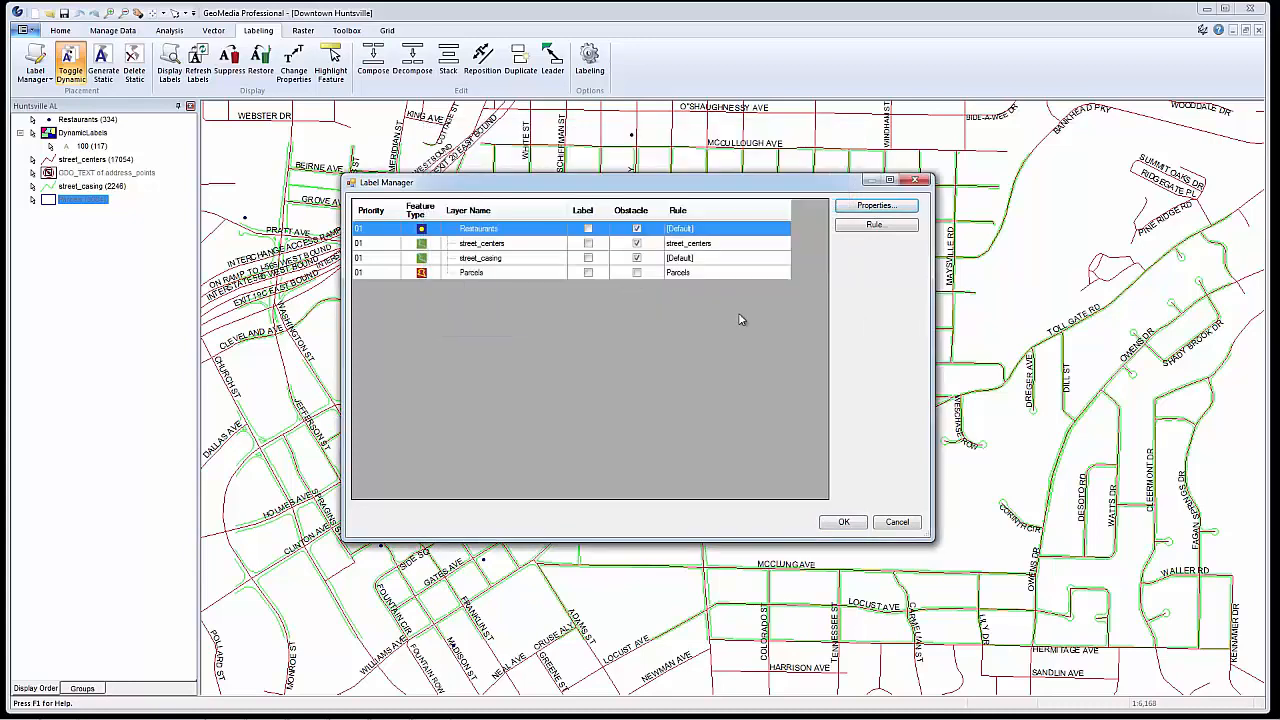
left_click(588, 229)
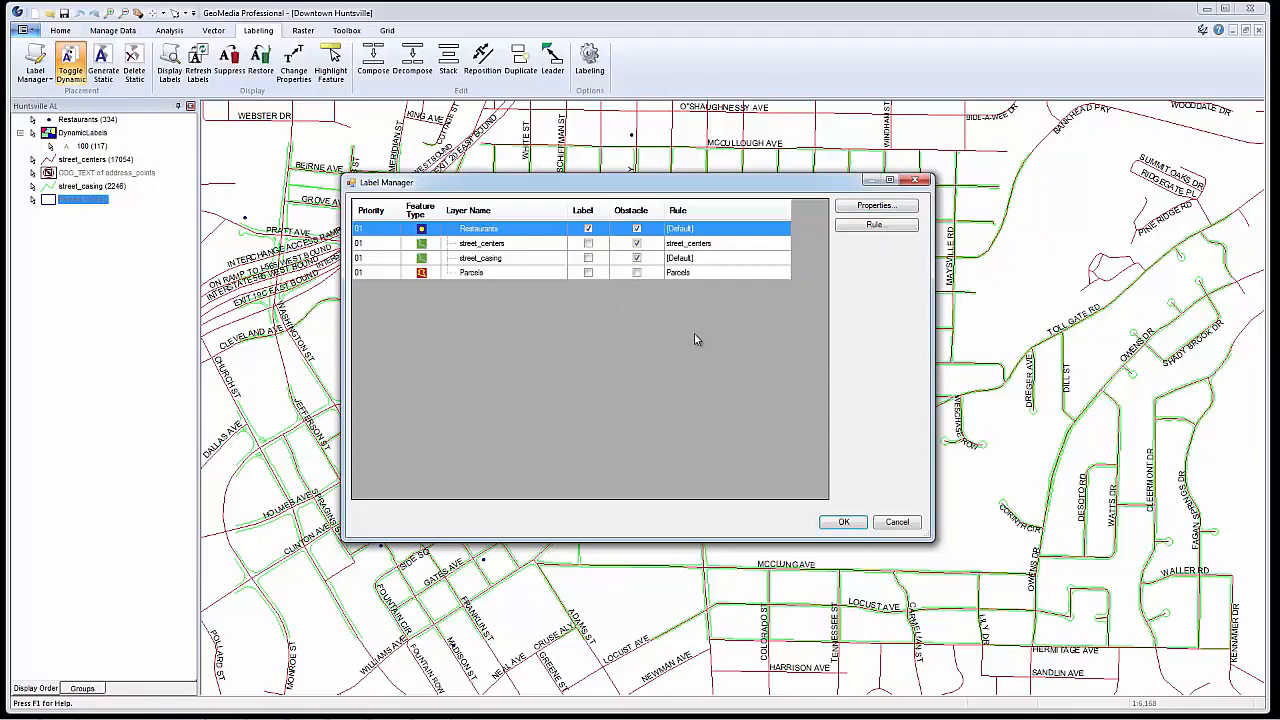
In a new rule for Restaurants, allow labels to cross lines and allow font reduction with at most 3 steps
left_click(876, 225)
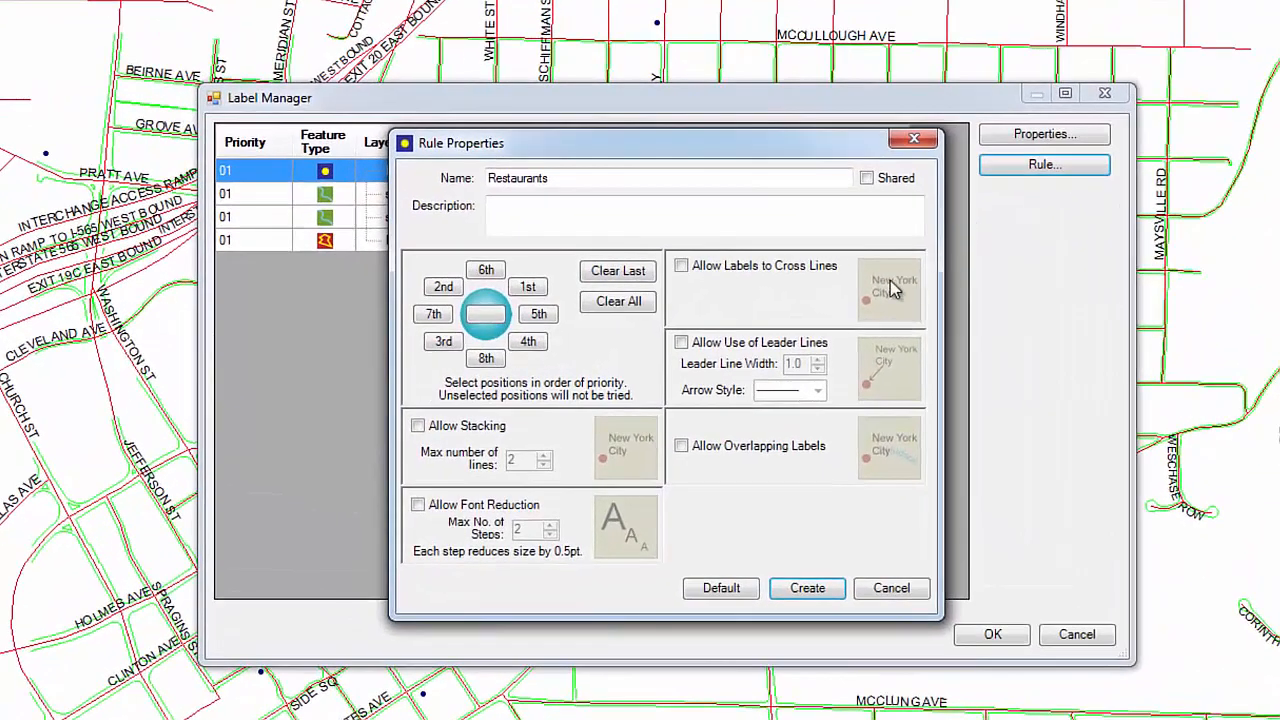
left_click(681, 266)
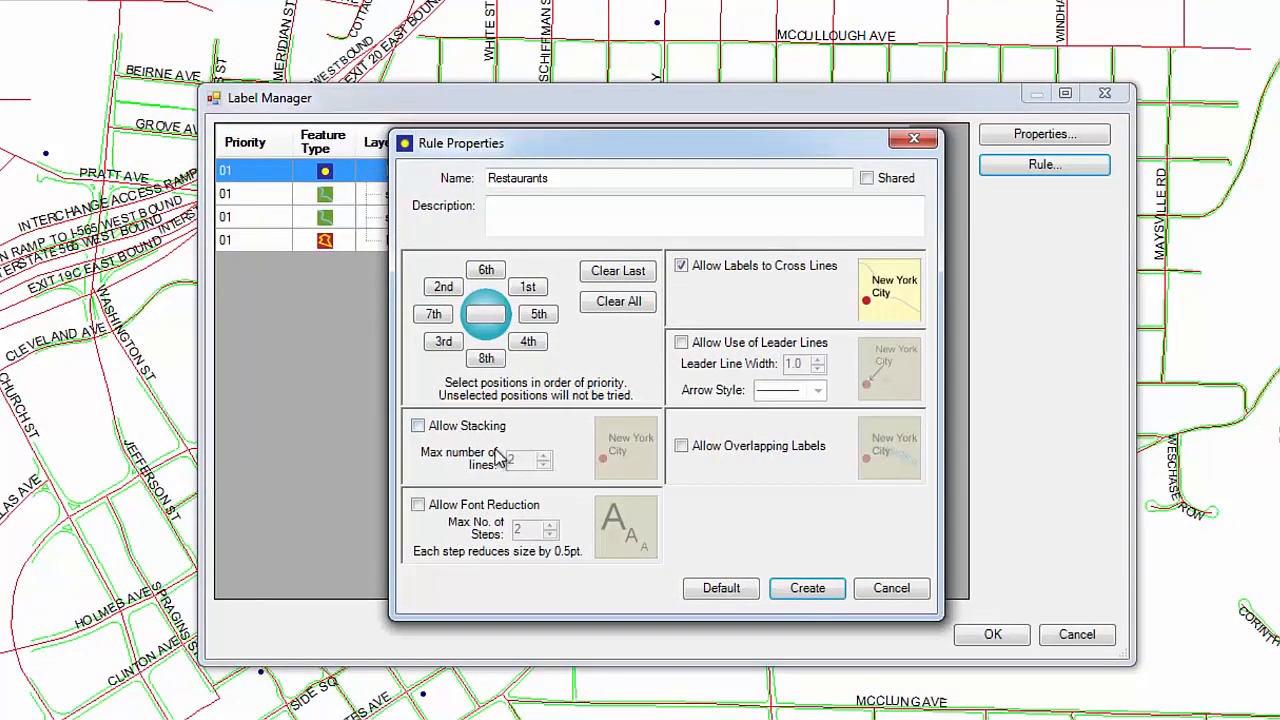
left_click(418, 506)
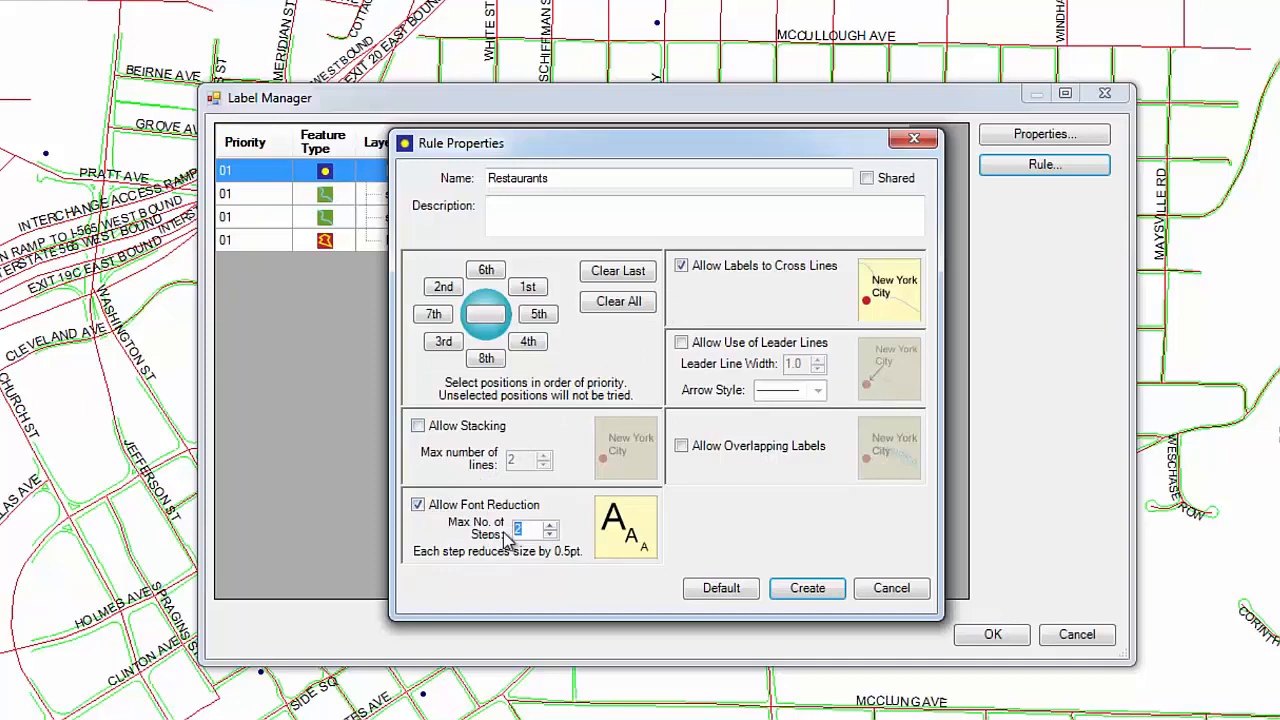
type("3")
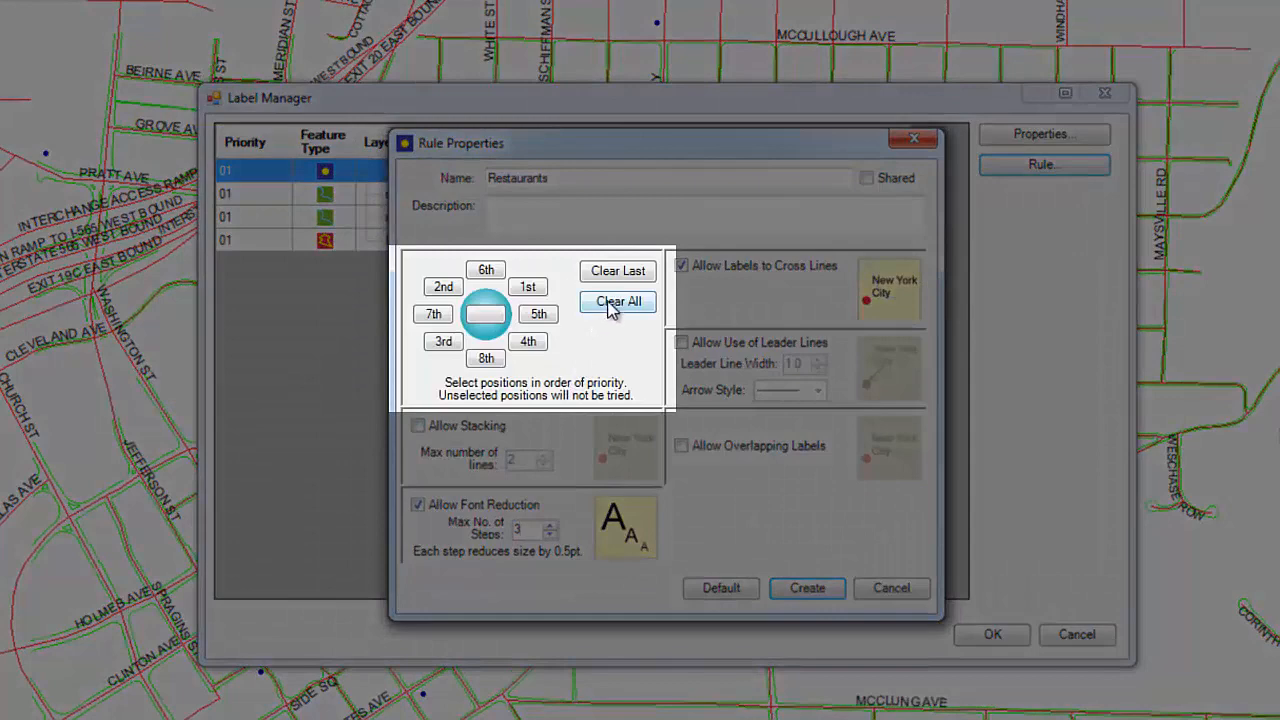
Reorder the Restaurants label positions as above, below, left, right, upper left, upper right, lower left, lower right, and create and apply the rule
left_click(612, 305)
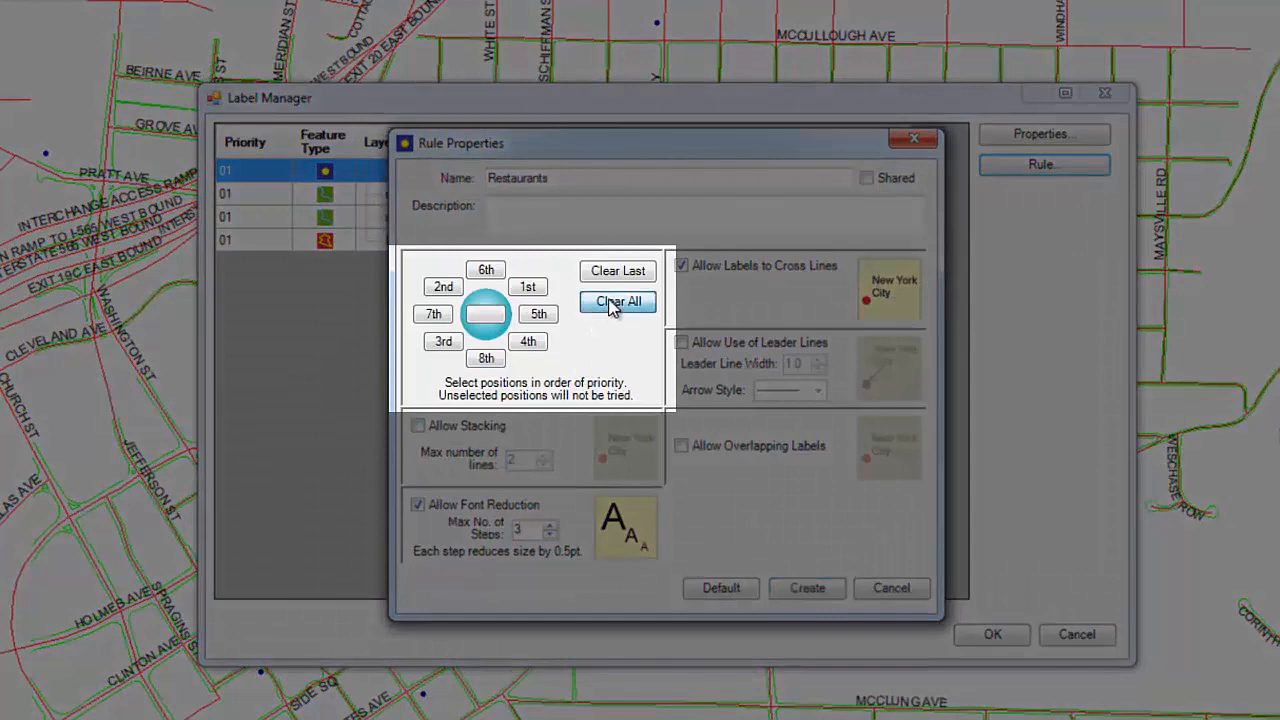
left_click(487, 272)
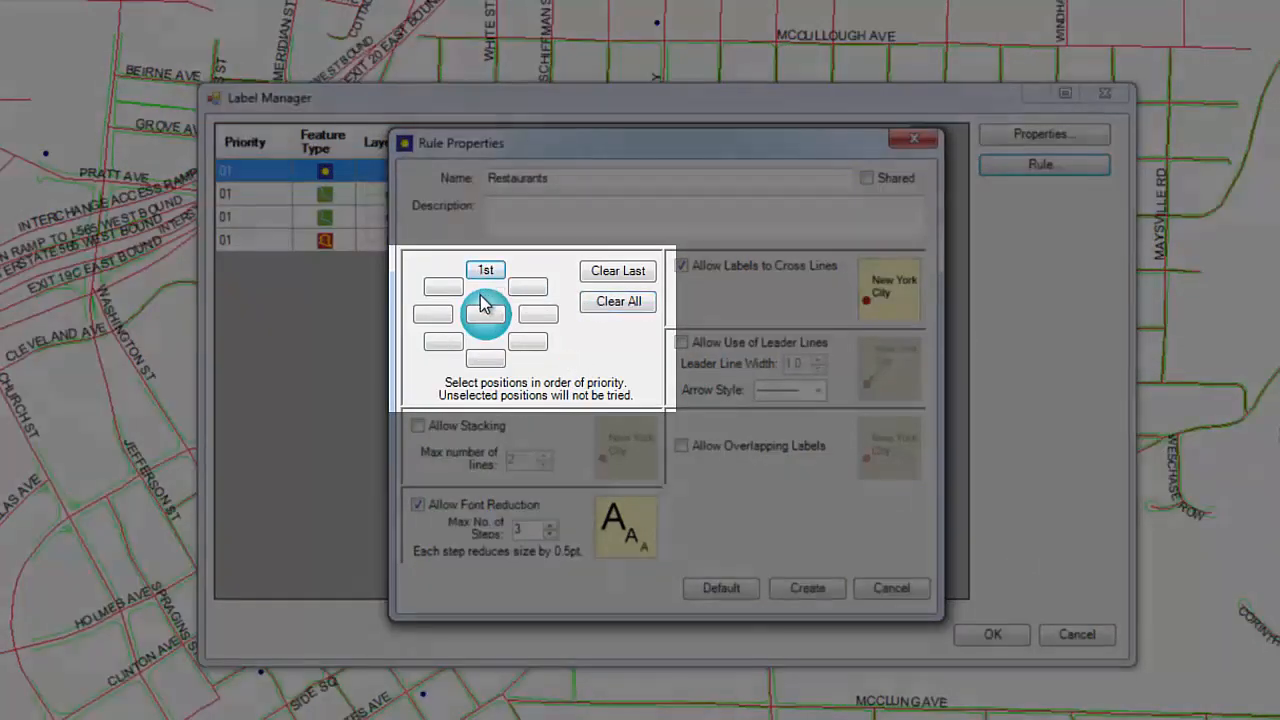
left_click(485, 358)
left_click(433, 314)
left_click(538, 314)
left_click(448, 288)
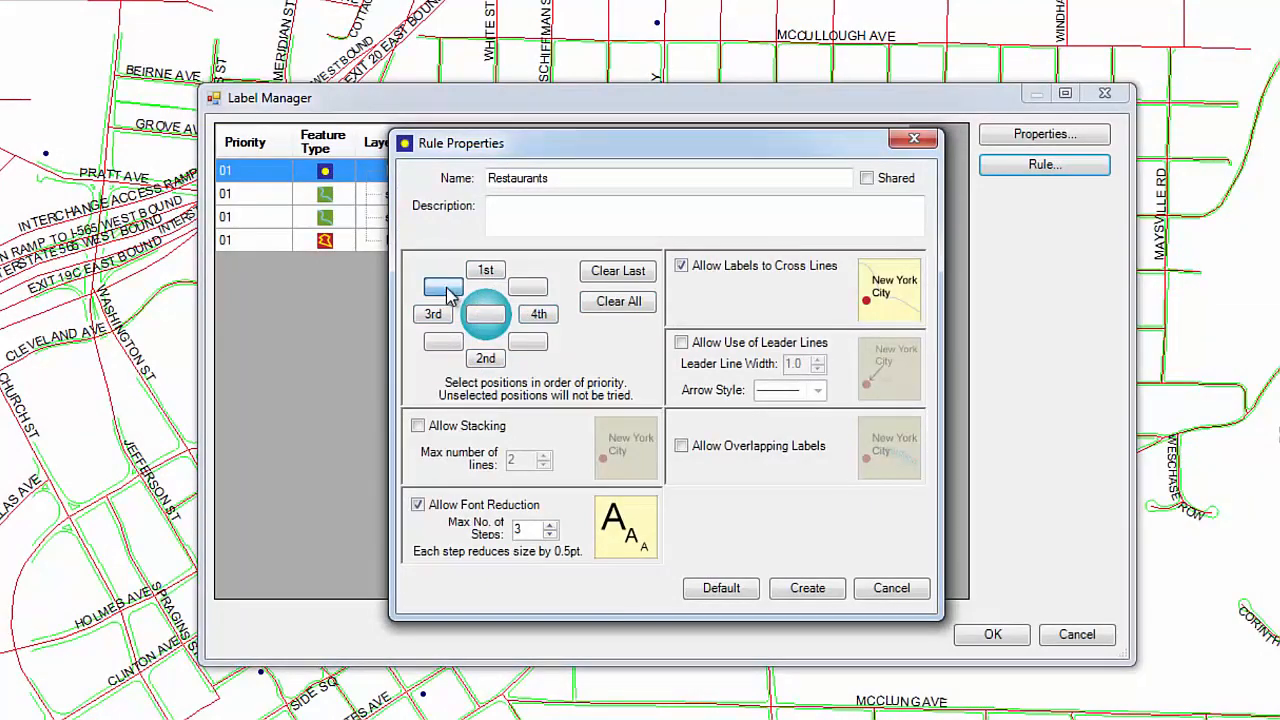
left_click(527, 287)
left_click(446, 345)
left_click(530, 343)
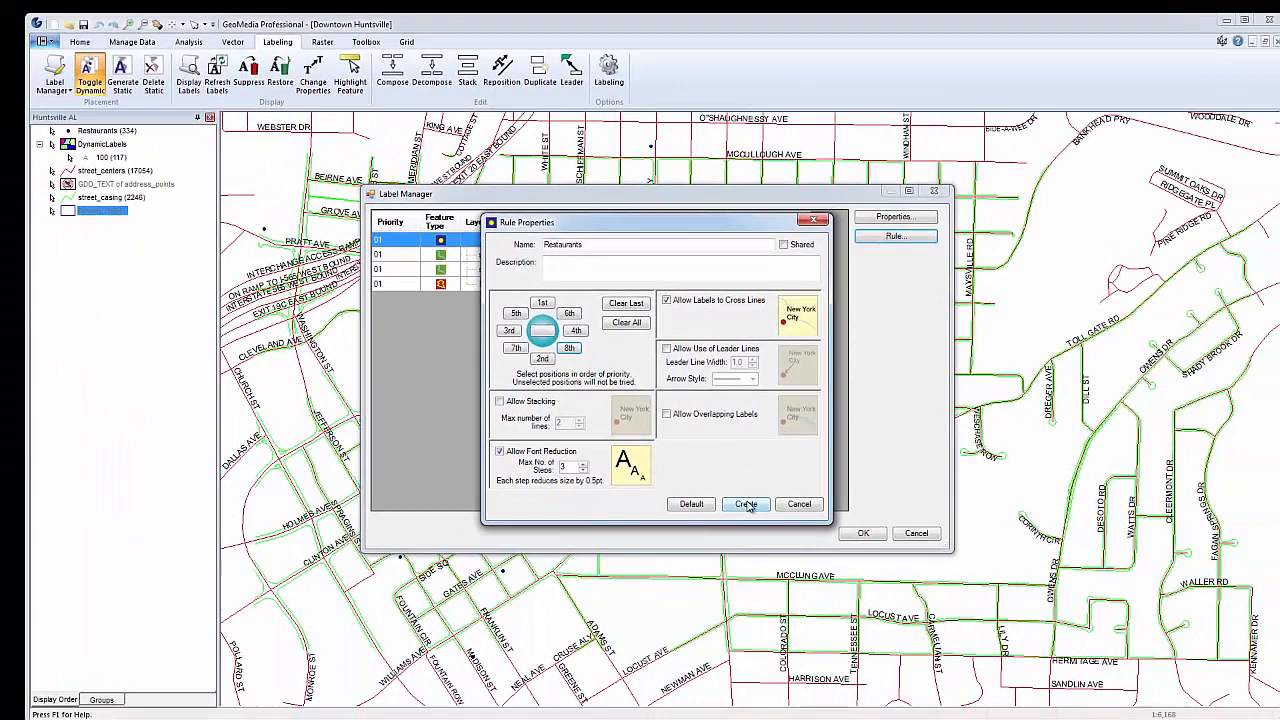
left_click(746, 504)
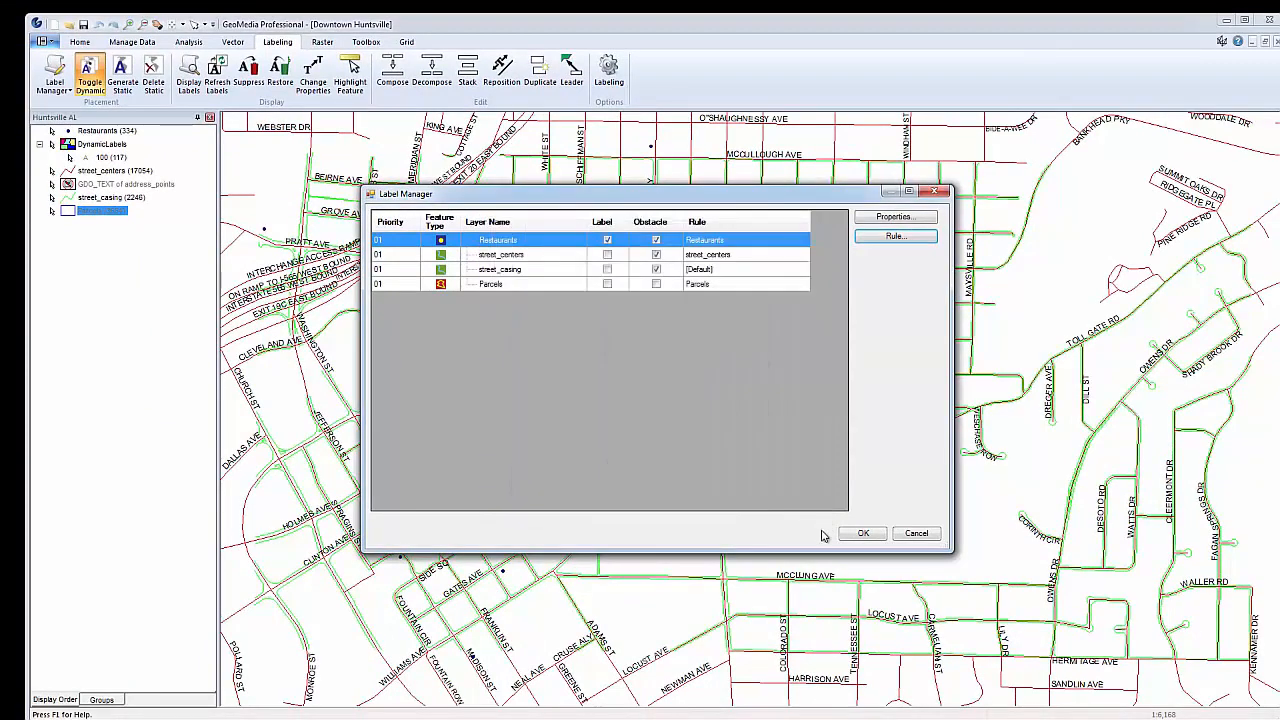
left_click(863, 534)
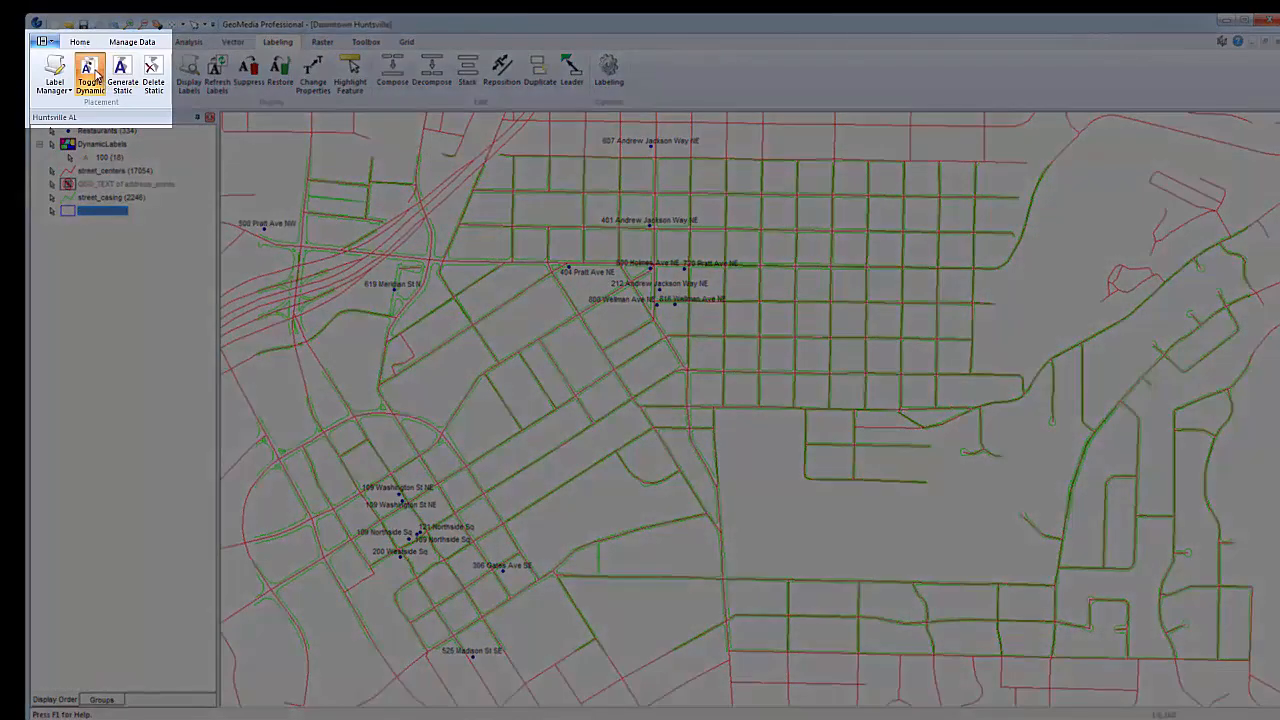
Turn off dynamic labels in the map
left_click(89, 72)
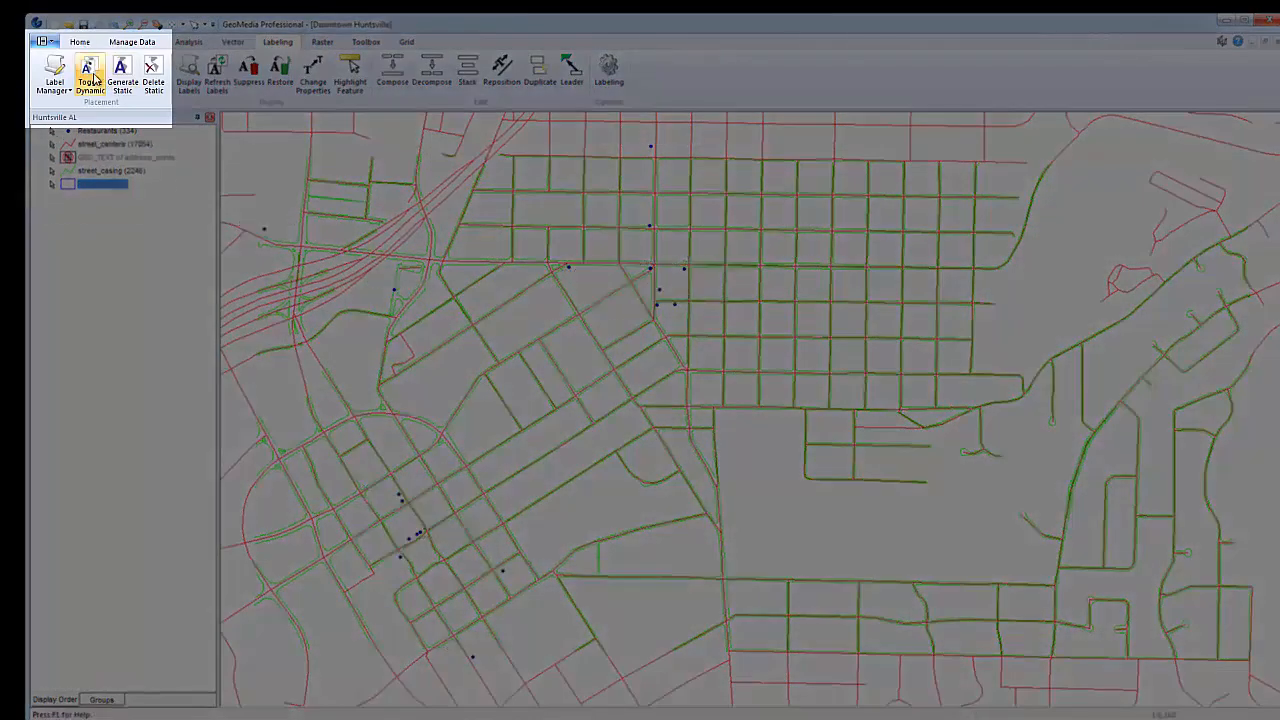